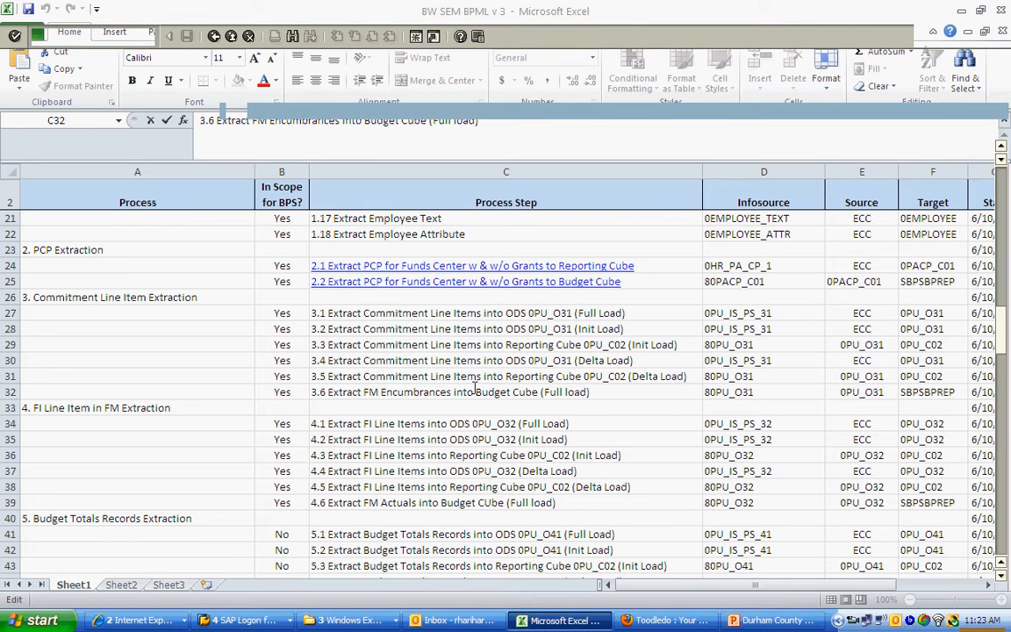
Step: Check the target of process step 3.6 in the workbook, and examine the 0PU_O31 data flow on slide 2 of the PowerPoint architecture deck
left_click(937, 392)
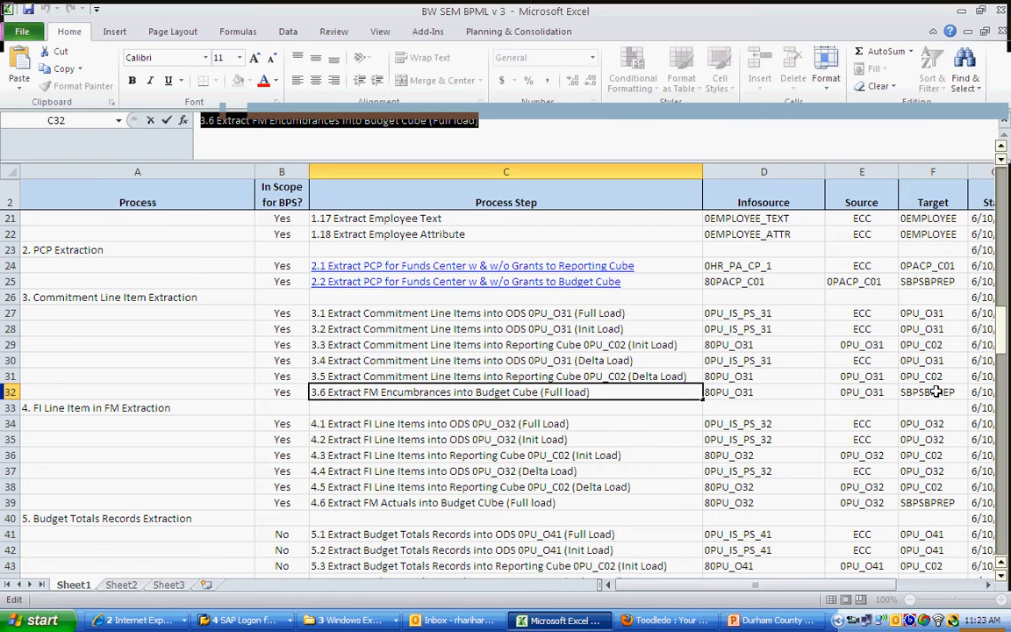
left_click(938, 391)
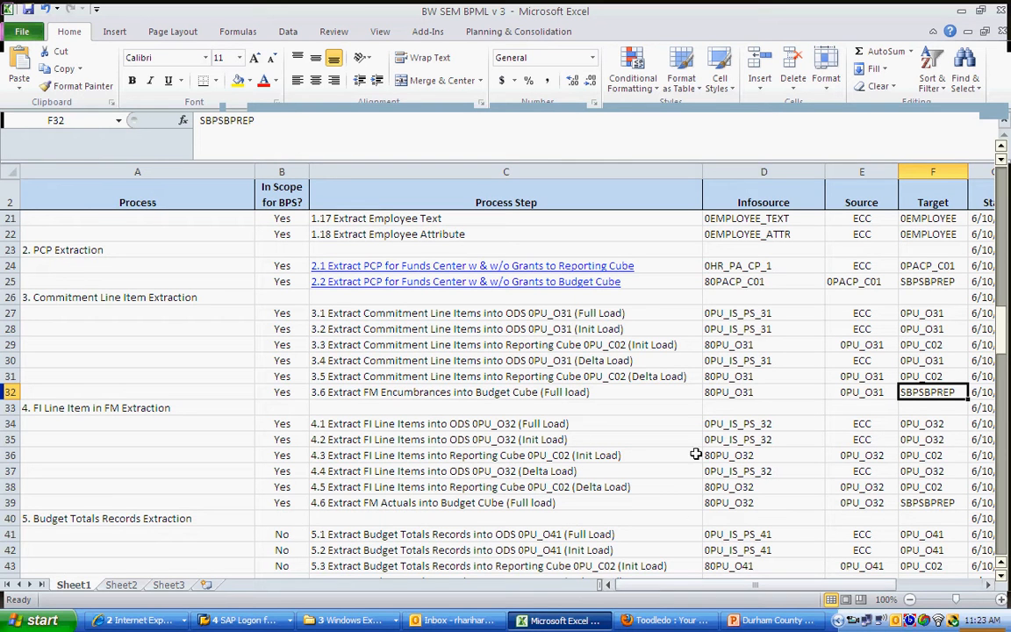
left_click(747, 618)
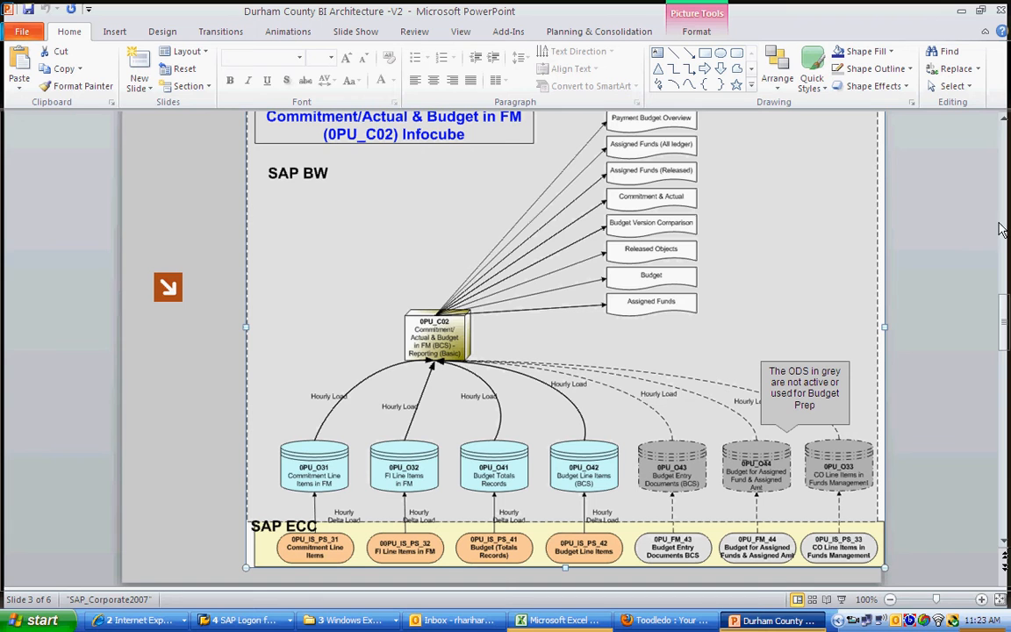
scroll(1000, 233, "up", 2)
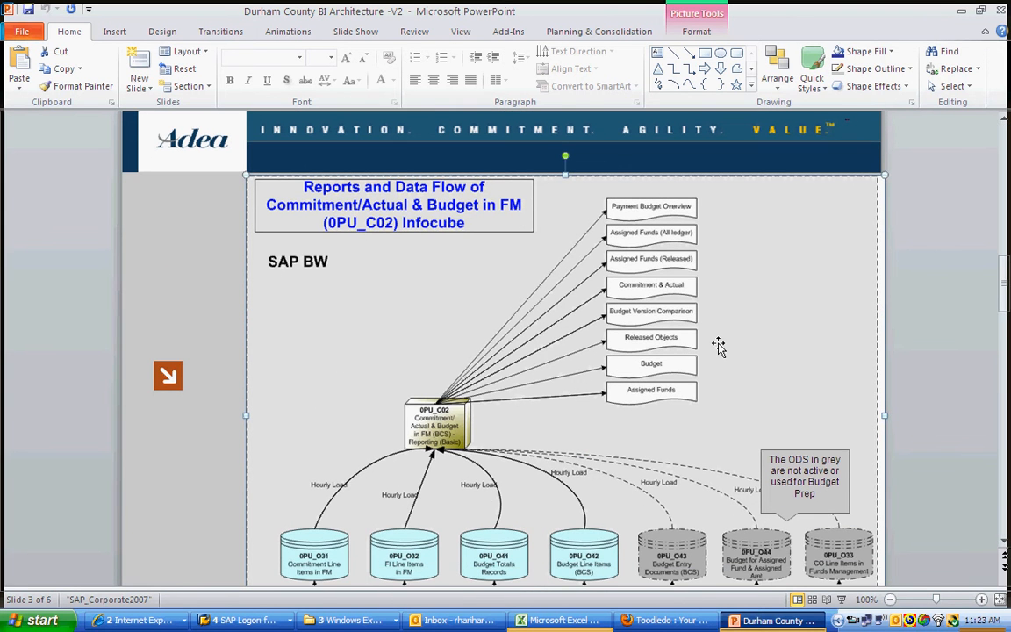
scroll(907, 215, "up", 3)
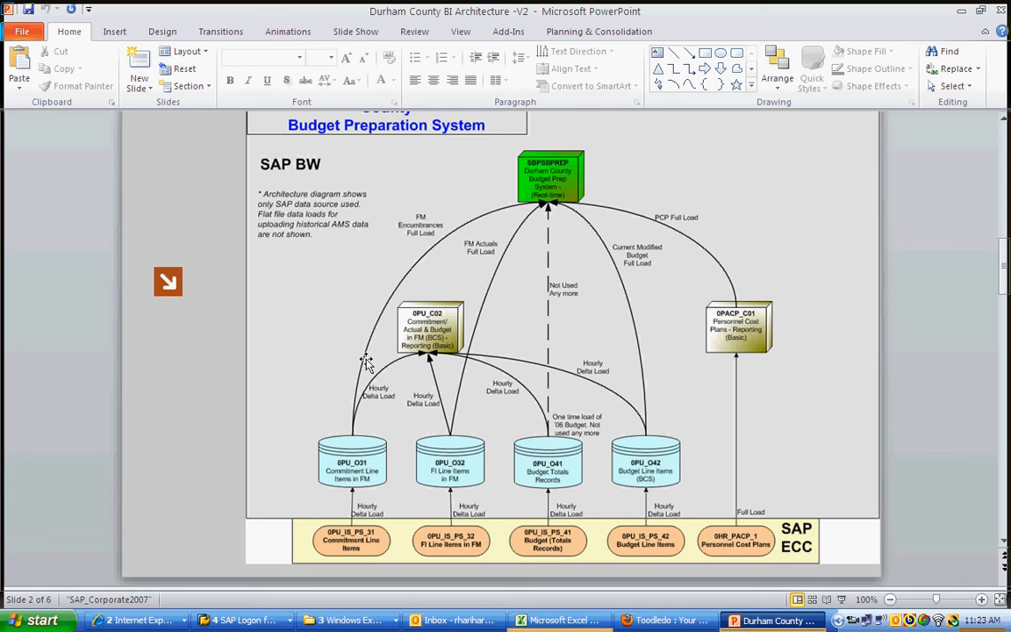
left_click(364, 466)
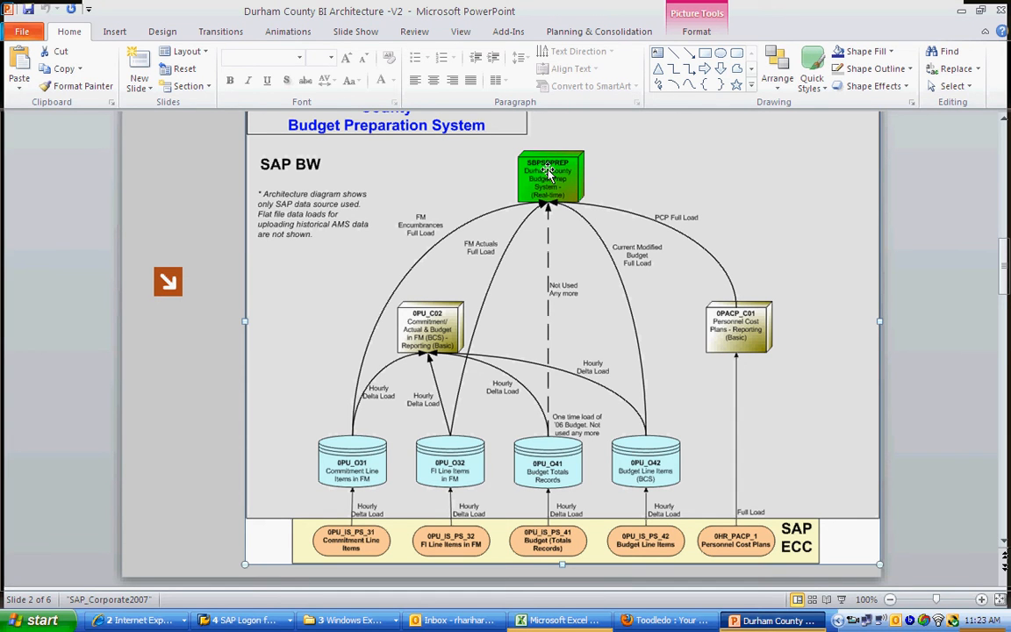
Step: Switch to the SAP Administrator Workbench, show the InfoProvider tree, and open its search with the old search term cleared
left_click(250, 619)
left_click(299, 579)
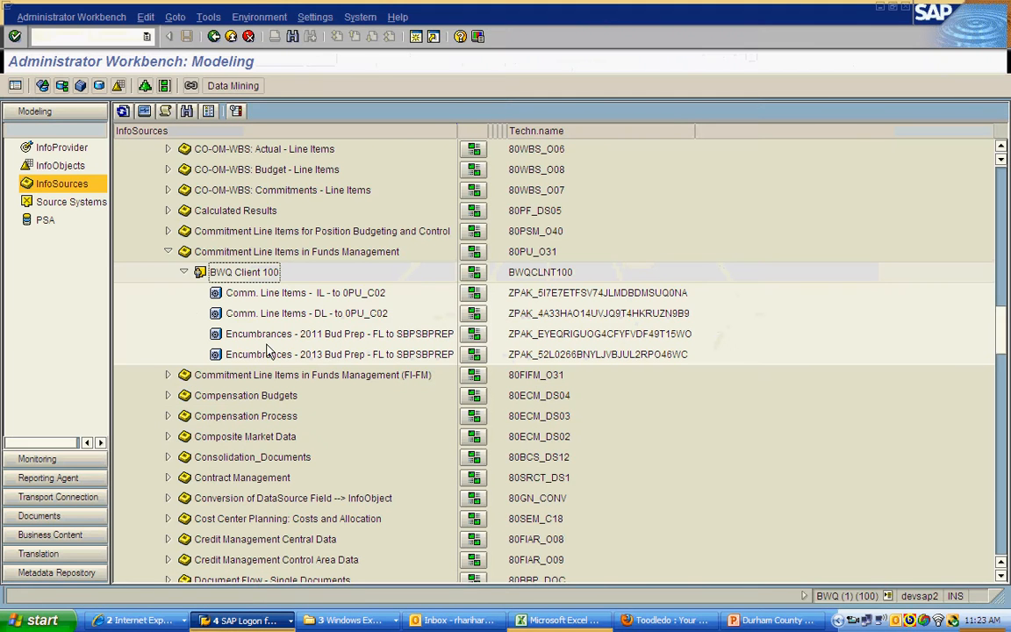
left_click(68, 150)
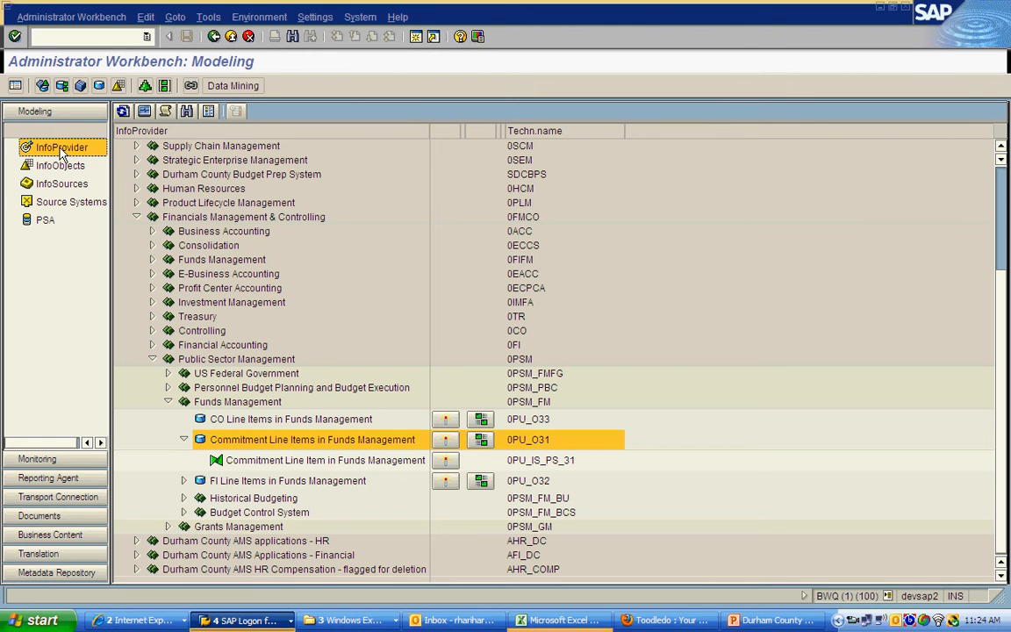
left_click(186, 111)
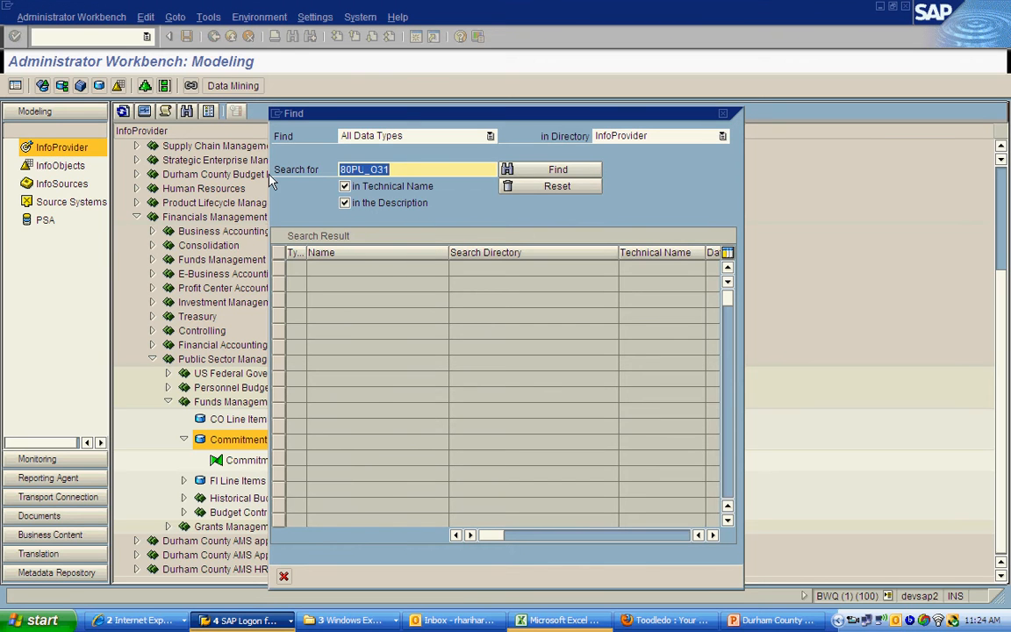
key("Delete")
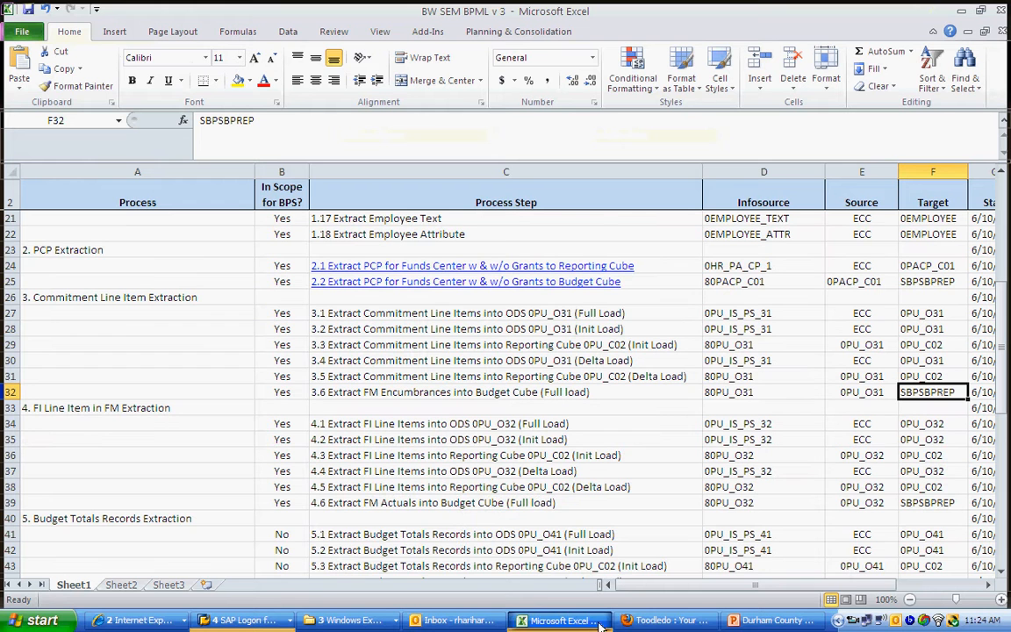
Step: Copy the target name SBPSBPREP of process step 3.6 from the Excel workbook and paste it as the SAP search term
left_click(557, 620)
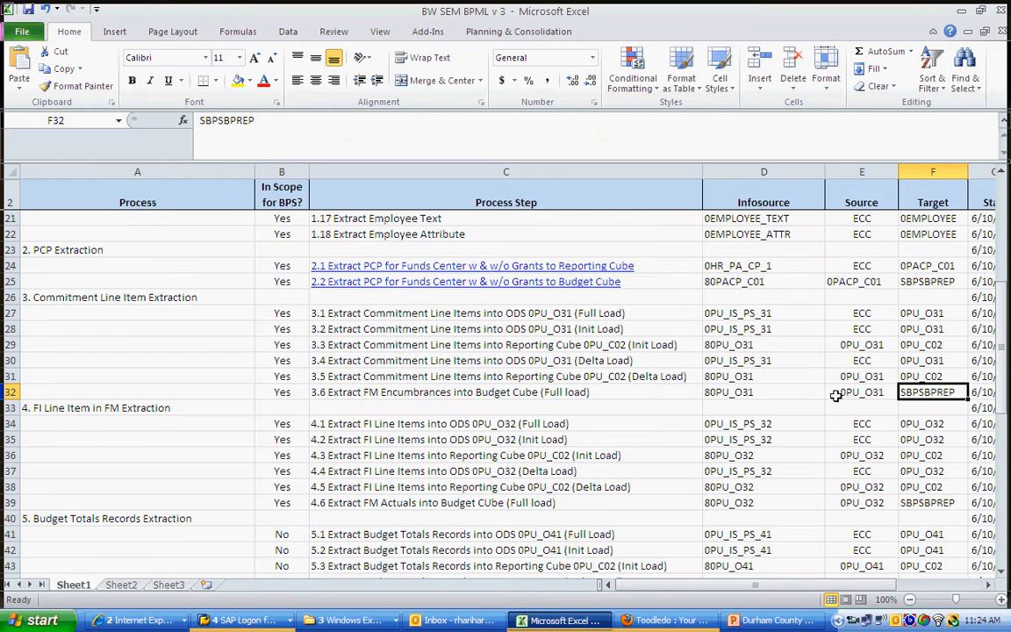
left_click(256, 121)
left_click_drag(256, 121, 189, 121)
key("ctrl+c")
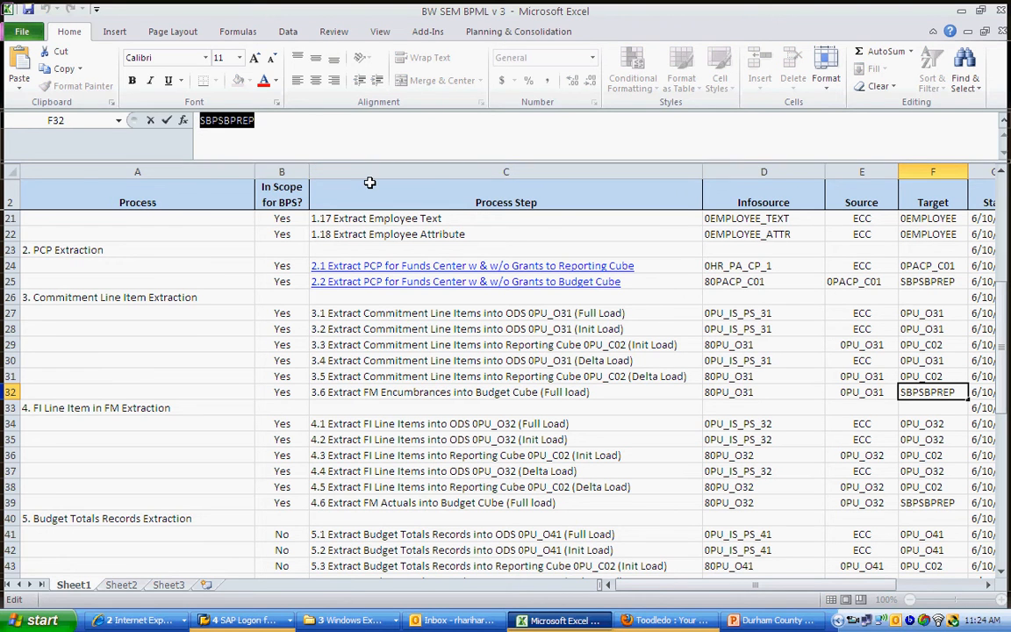
key("alt+Tab")
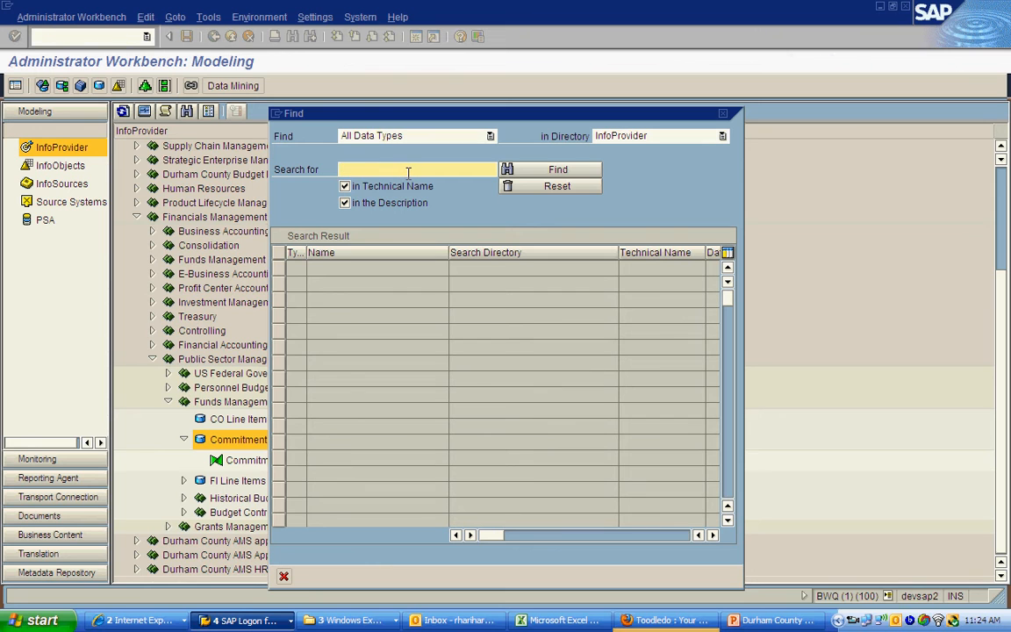
key("ctrl+v")
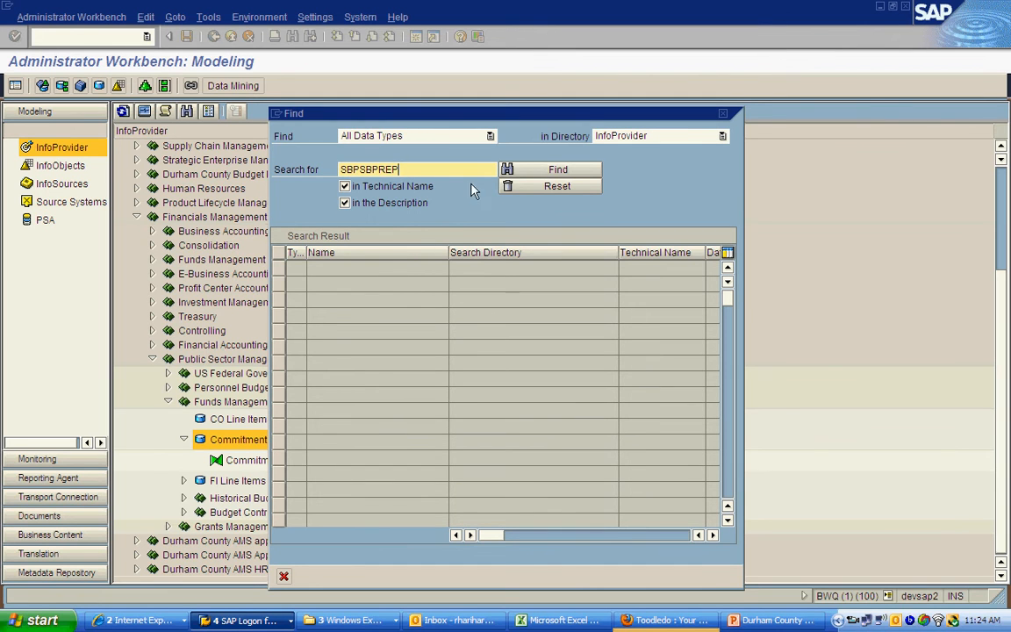
Step: Review the infosource and target of process step 3.6 in Excel, and compare them with the data flow diagram in PowerPoint
left_click(527, 620)
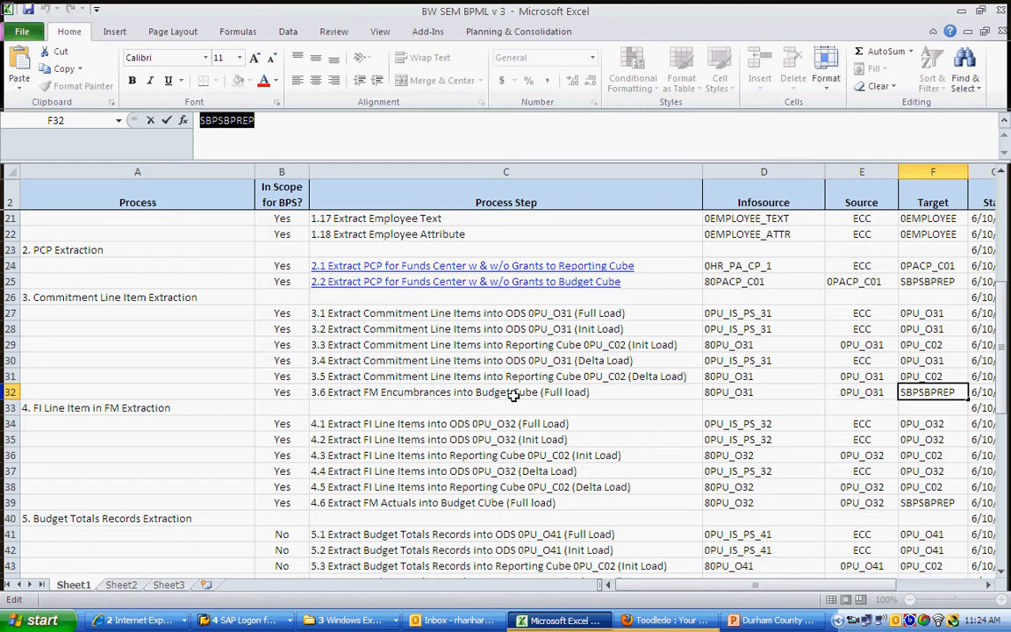
left_click(740, 388)
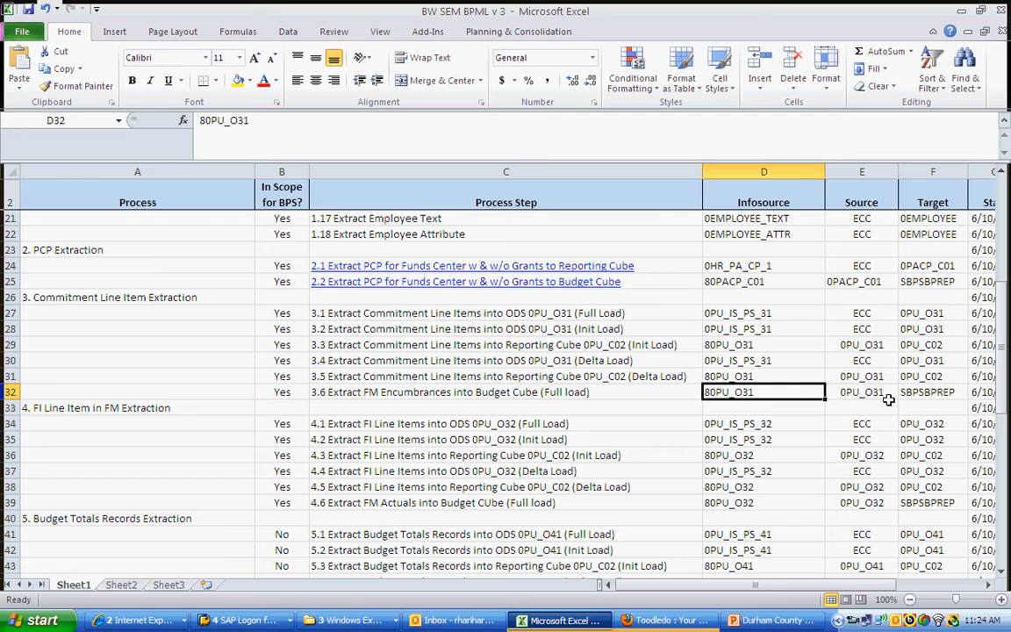
key("Right")
key("Right")
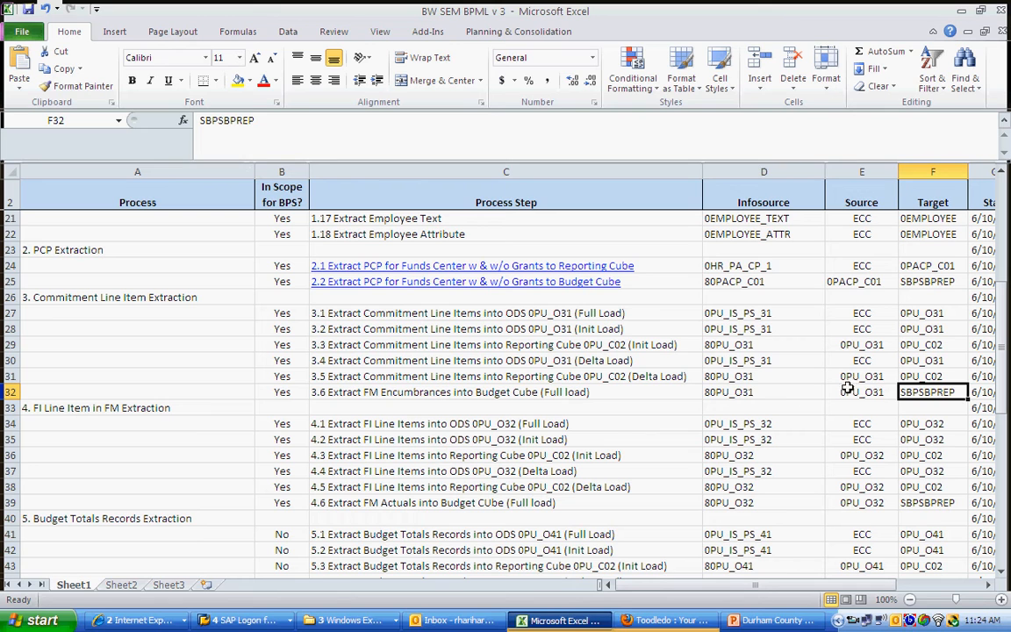
left_click(739, 392)
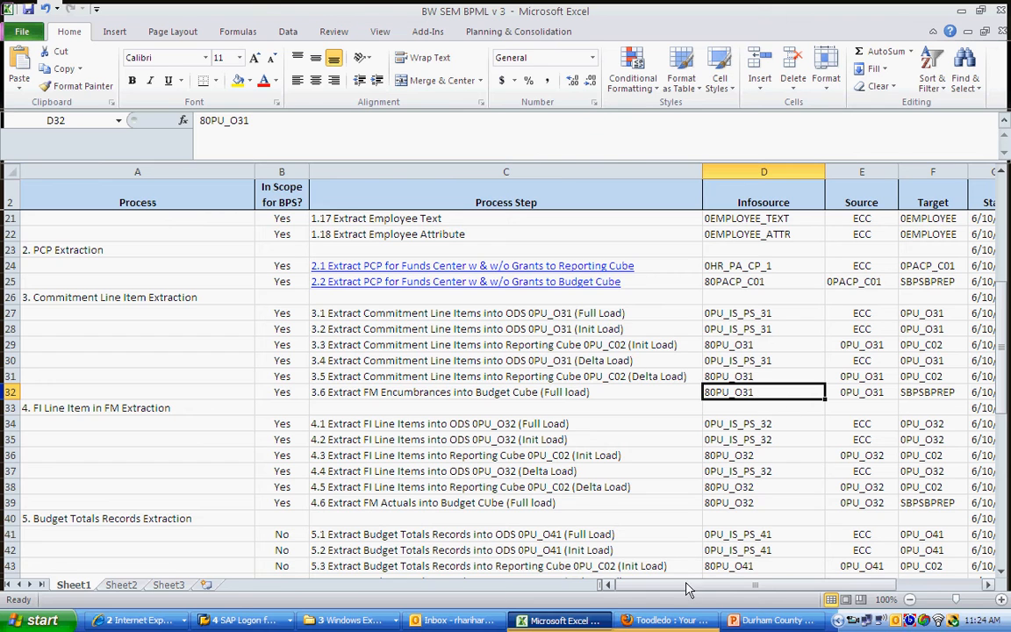
left_click(772, 621)
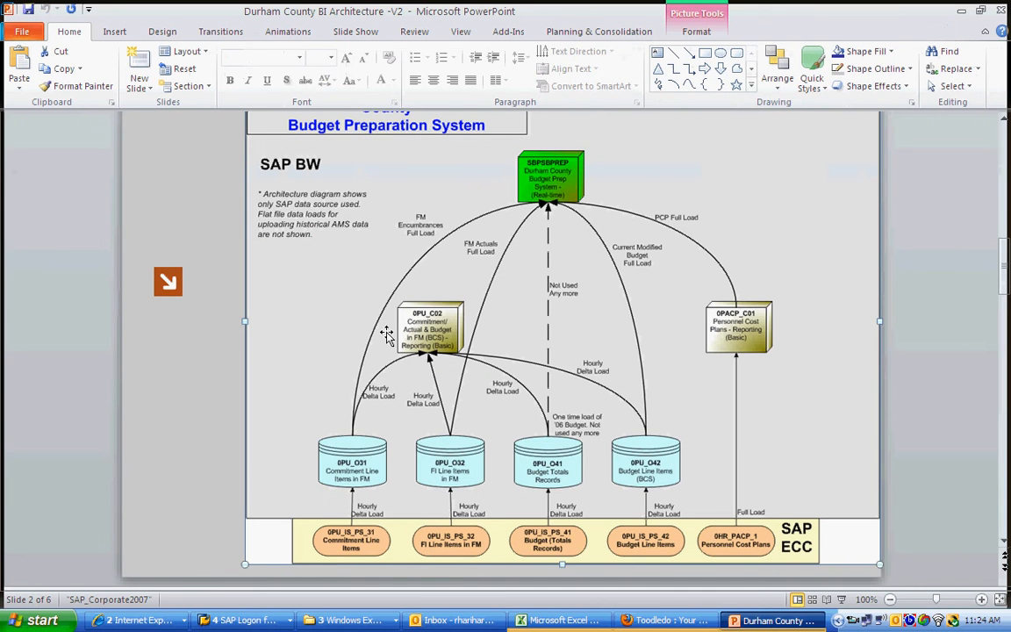
Step: Return to SAP, search the InfoProviders for SBPSBPREP, and go to the Durham County Budget Prep System cube in the tree
left_click(245, 620)
left_click(302, 577)
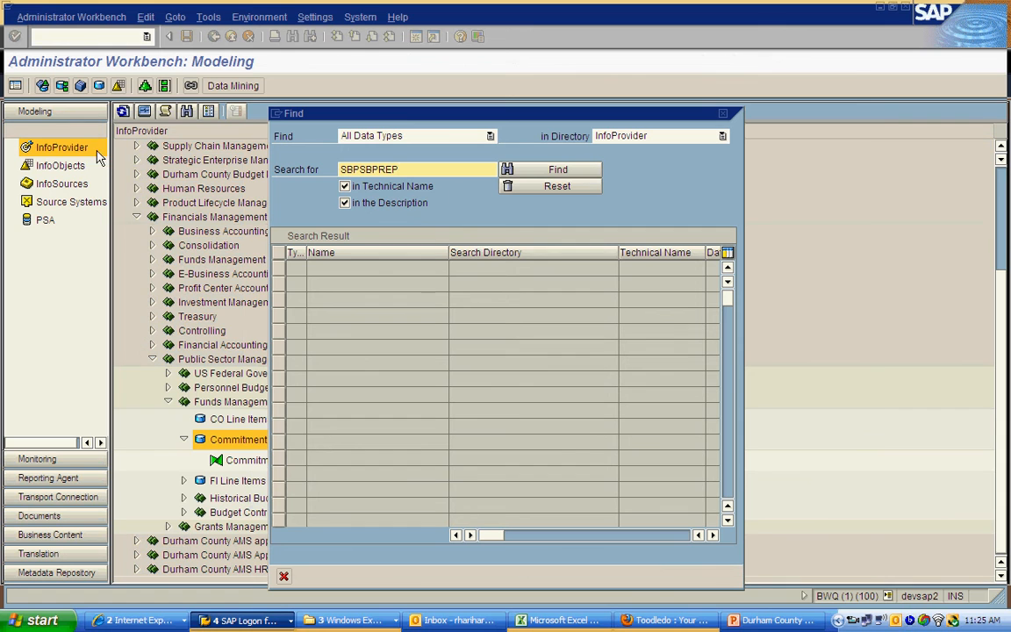
left_click(722, 115)
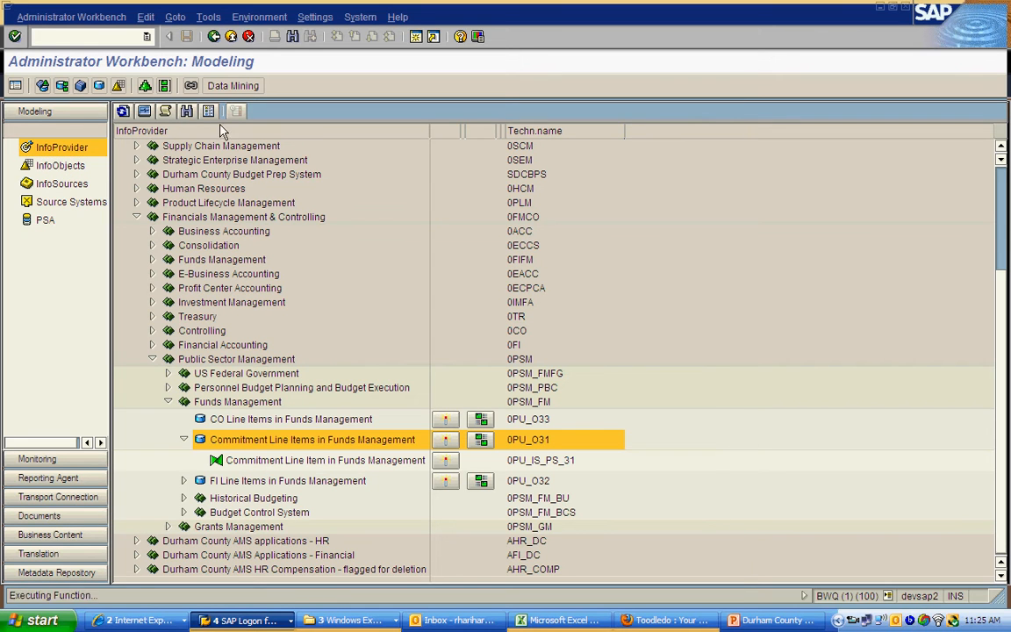
left_click(166, 111)
left_click(509, 170)
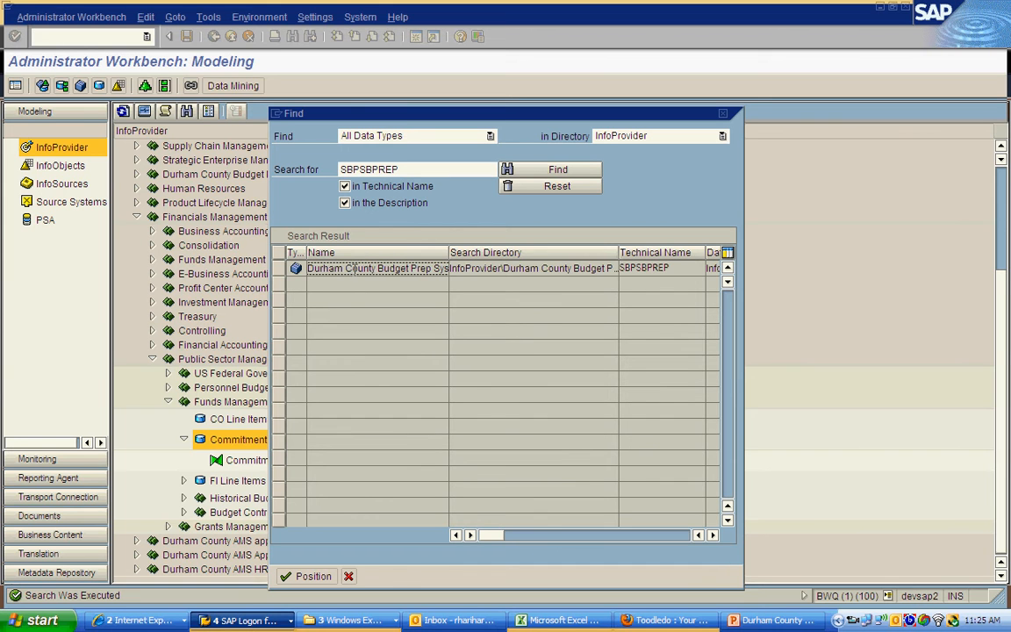
double_click(344, 268)
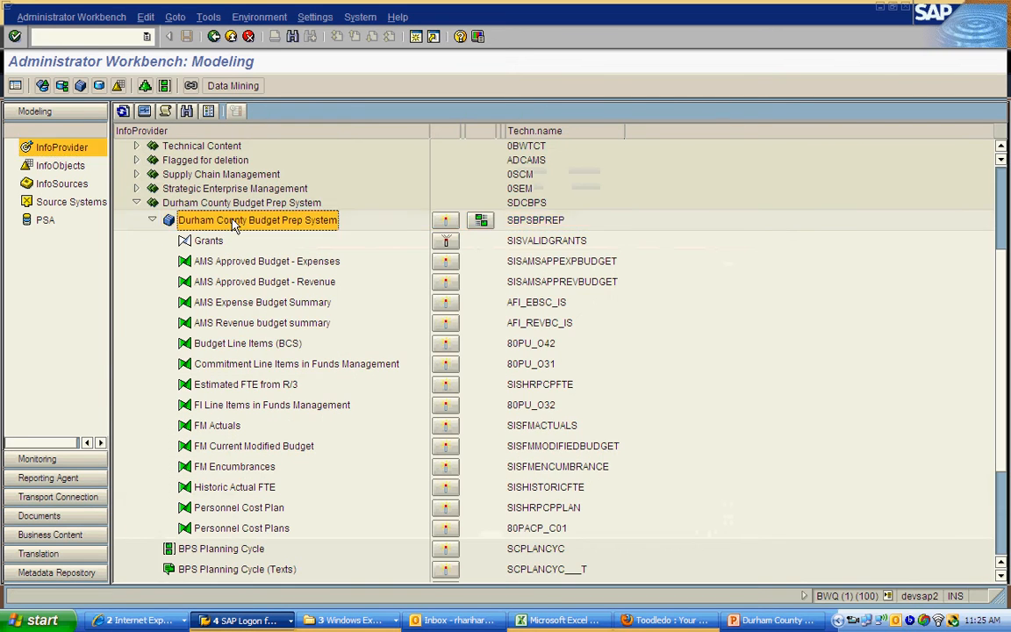
Step: Switch the Durham County Budget Prep System transactional InfoCube to the mode that allows data loading but not planning
right_click(235, 222)
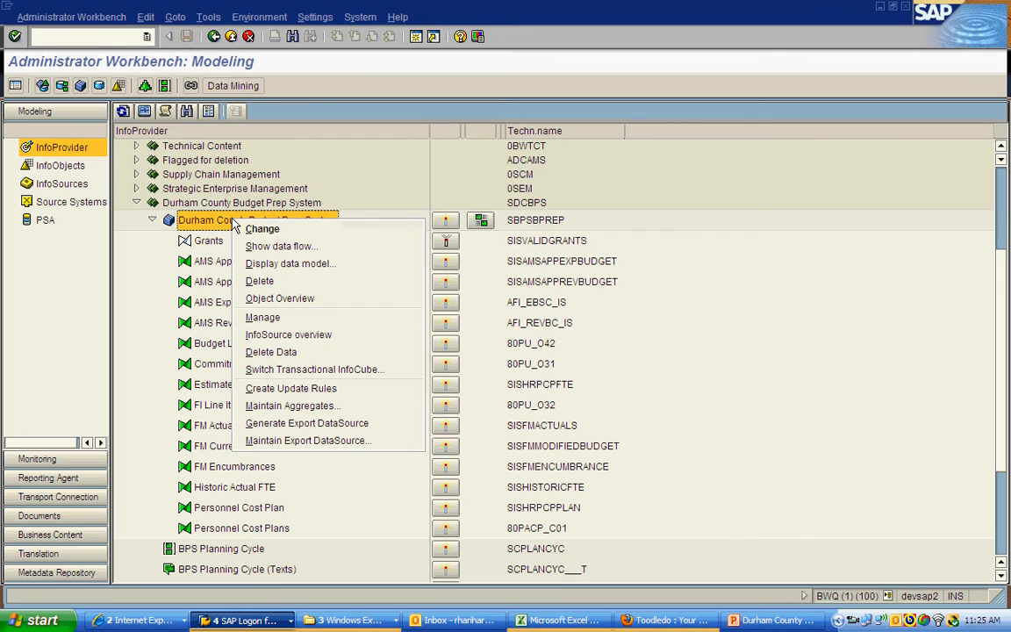
left_click(314, 372)
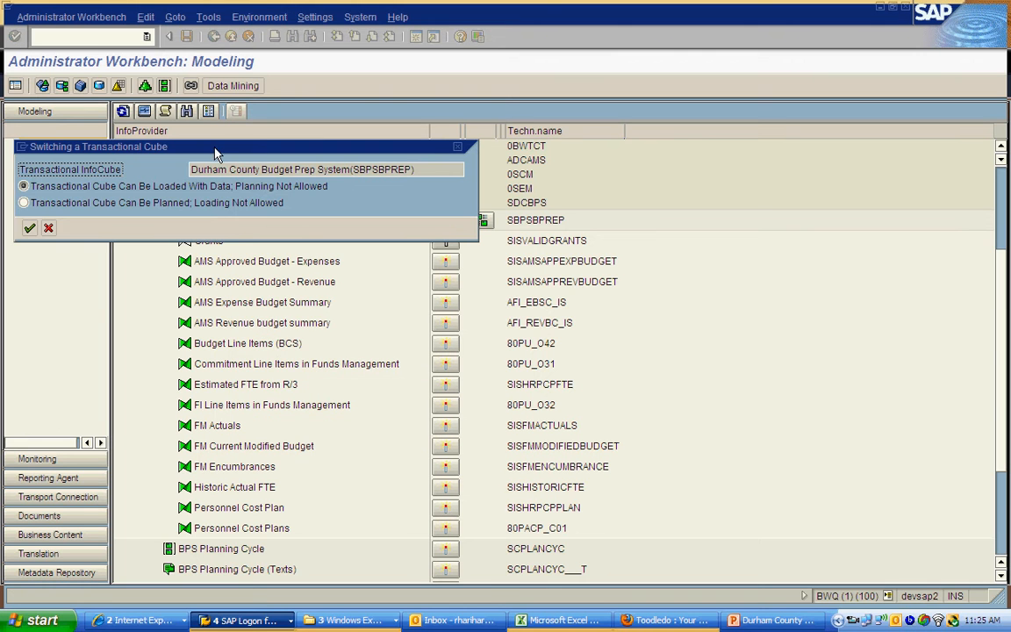
left_click_drag(217, 151, 415, 239)
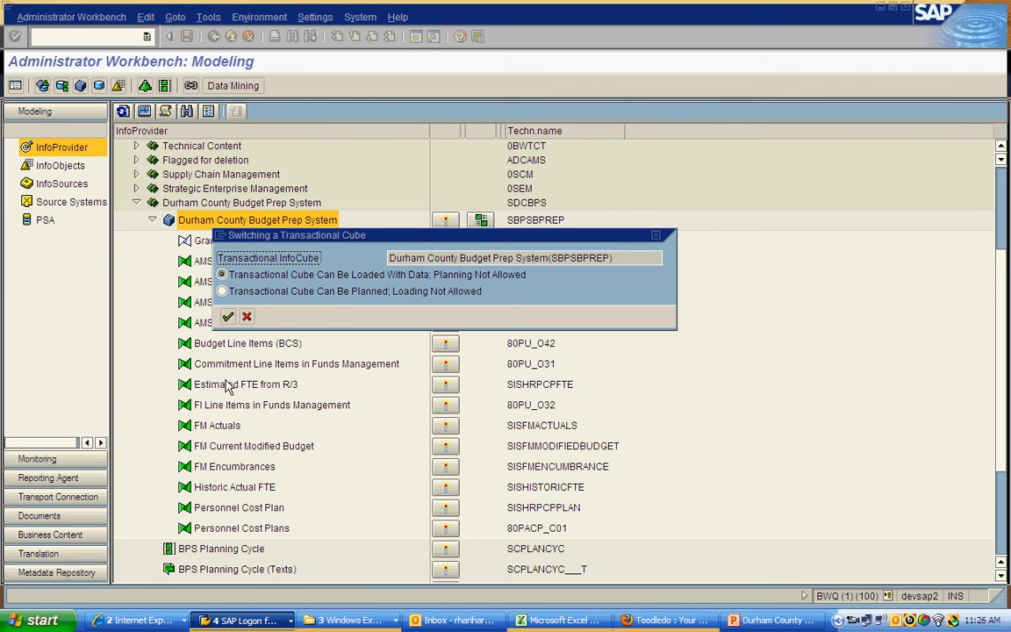
left_click(228, 316)
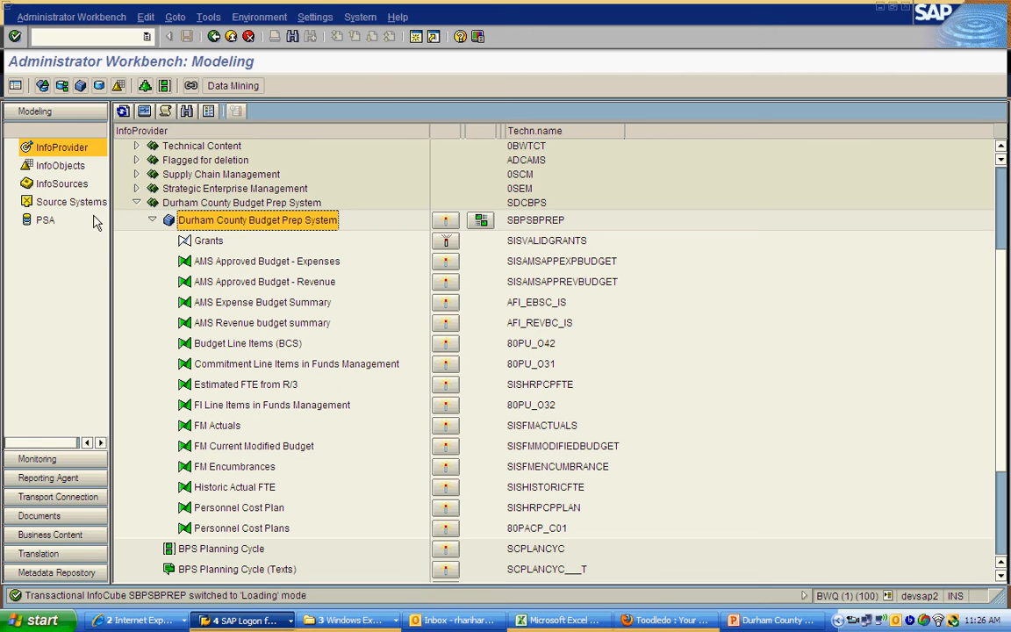
Step: Show the InfoSources tree in SAP, and copy the infosource name 80PU_O31 of process step 3.6 from the Excel workbook
left_click(83, 187)
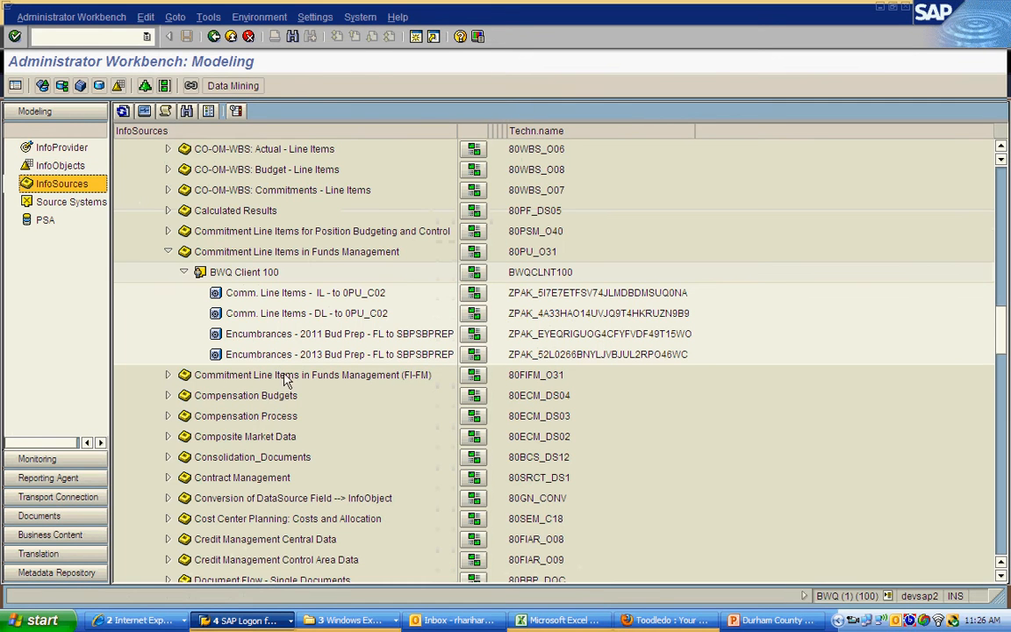
left_click(528, 621)
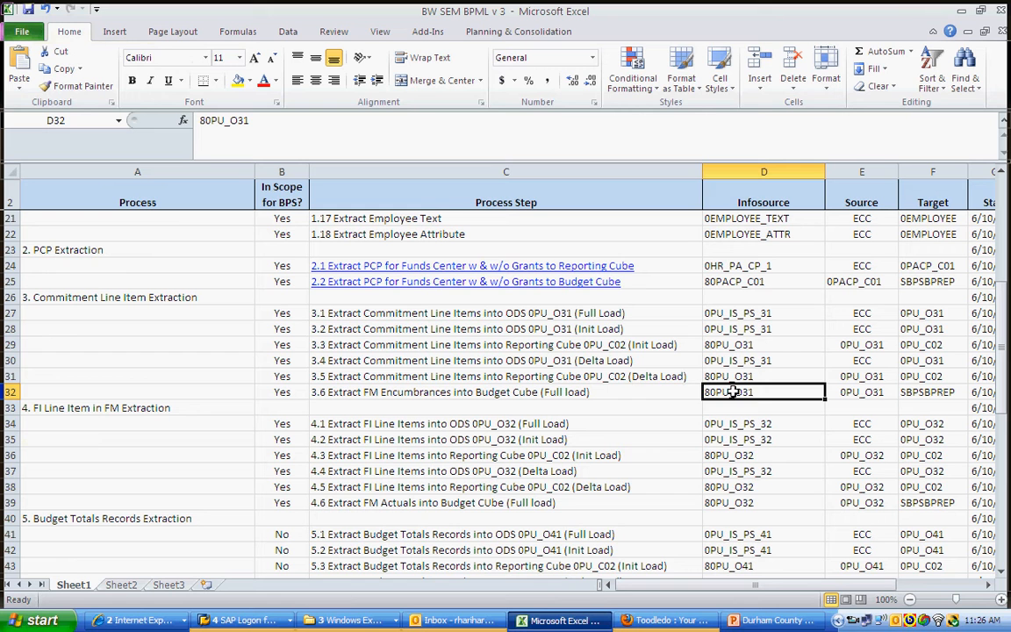
left_click_drag(256, 119, 202, 121)
key("ctrl+c")
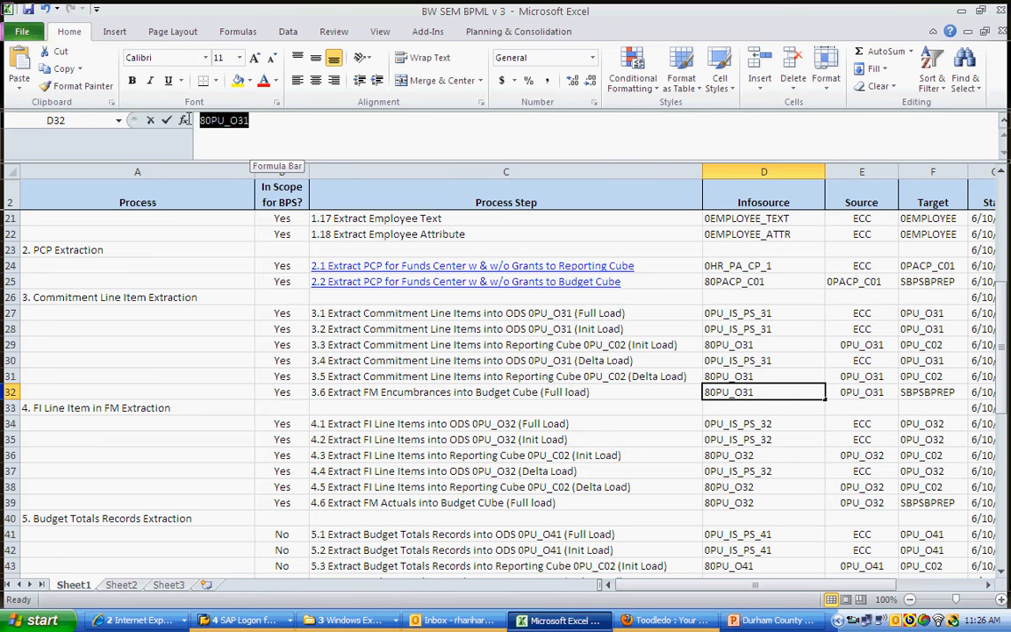
key("alt+Tab")
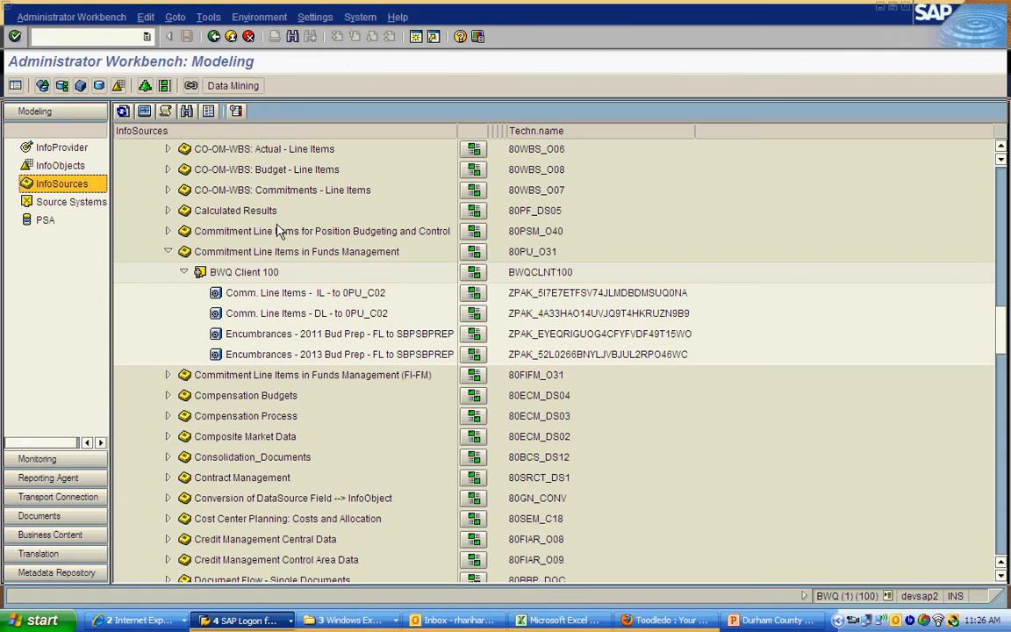
Step: Search the InfoSources for 80PU_O31 and go to Commitment Line Items in Funds Management in the tree
left_click(186, 111)
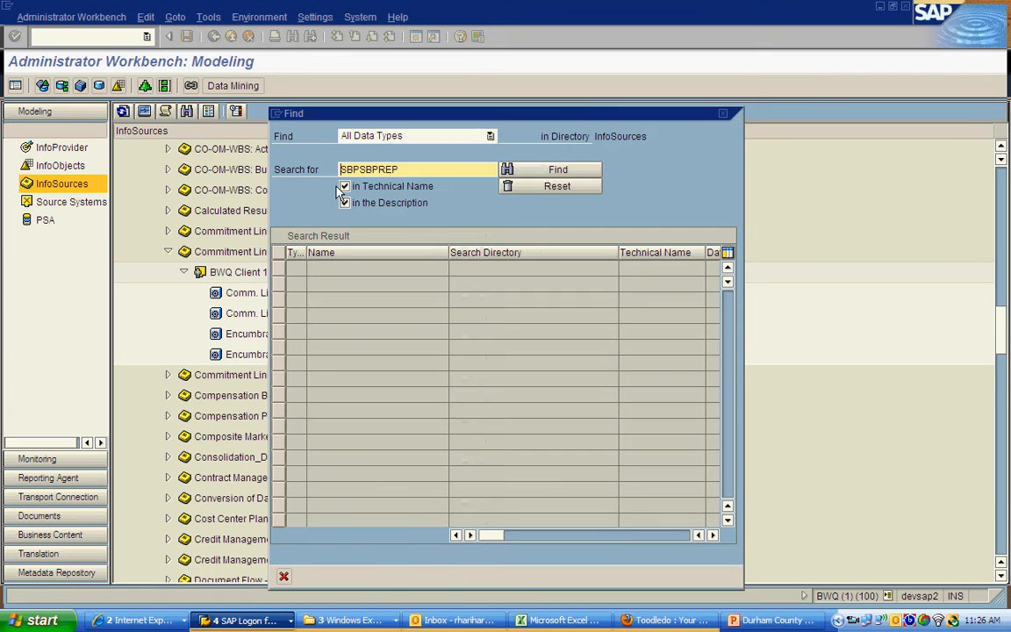
double_click(352, 170)
key("ctrl+v")
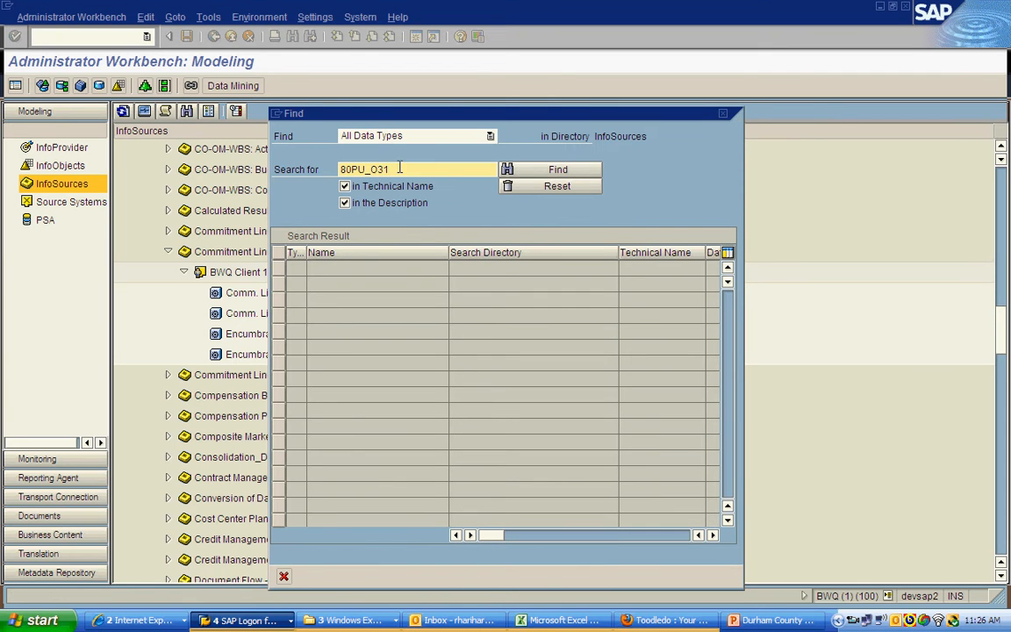
left_click(514, 169)
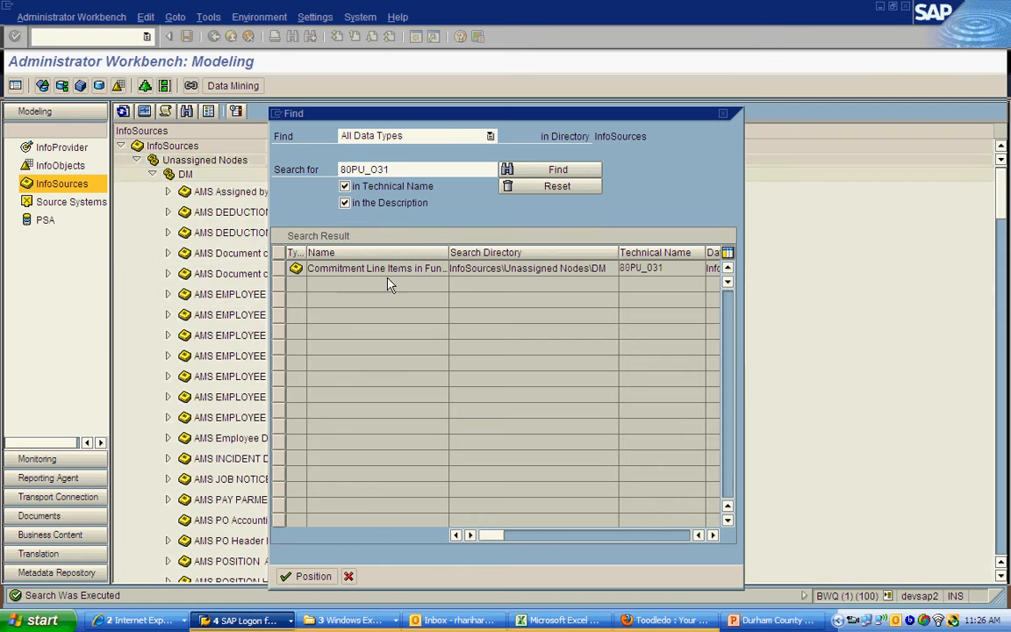
double_click(391, 269)
left_click(184, 272)
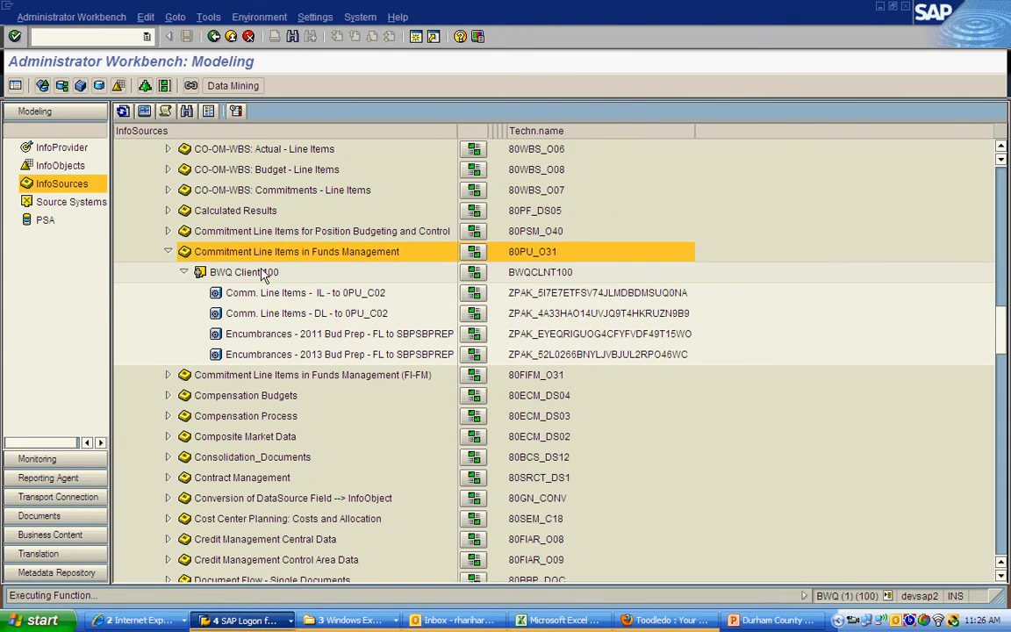
Step: Open the InfoPackage Encumbrances - 2011 Bud Prep - FL to SBPSBPREP under BWQ Client 100 for changing
left_click(268, 273)
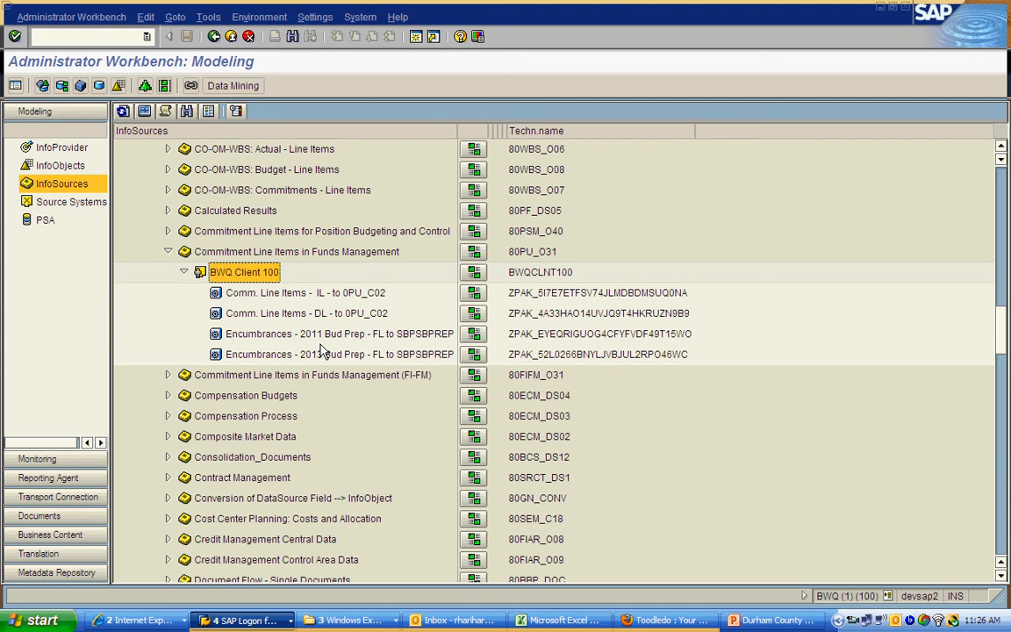
left_click(325, 337)
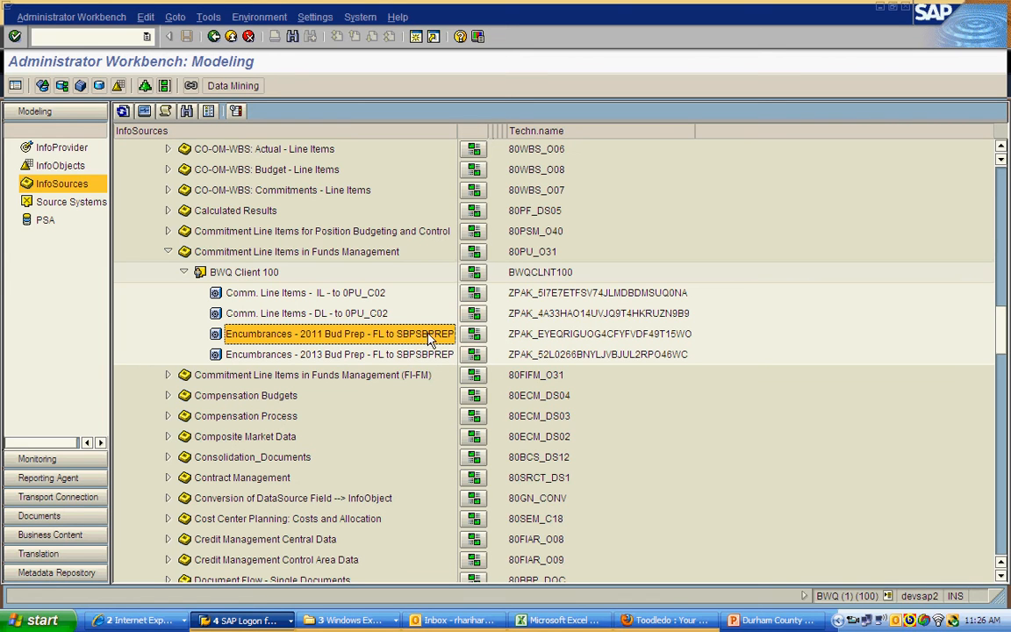
right_click(268, 338)
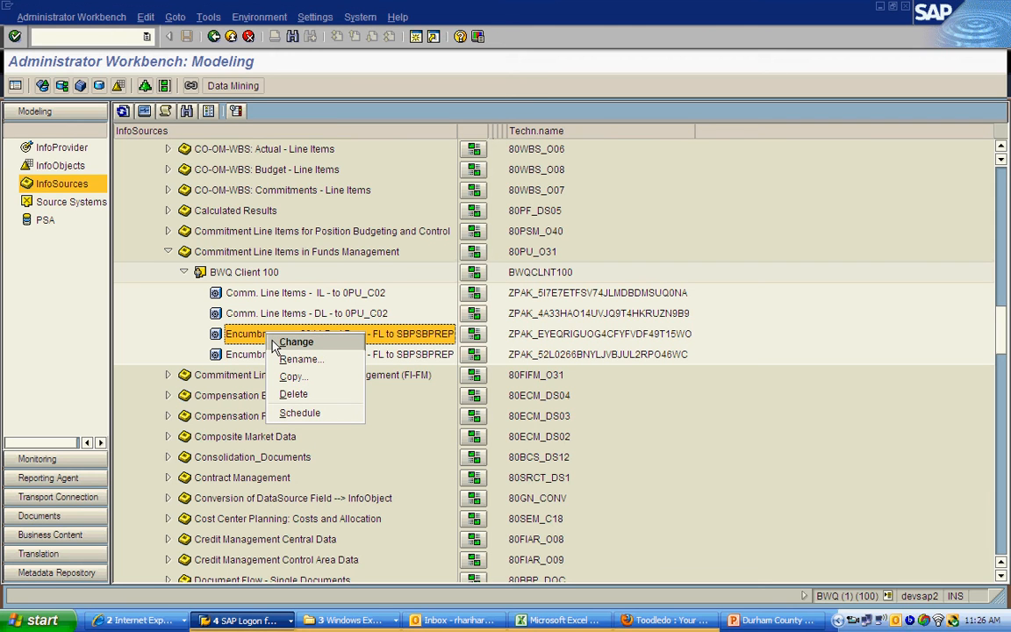
left_click(295, 342)
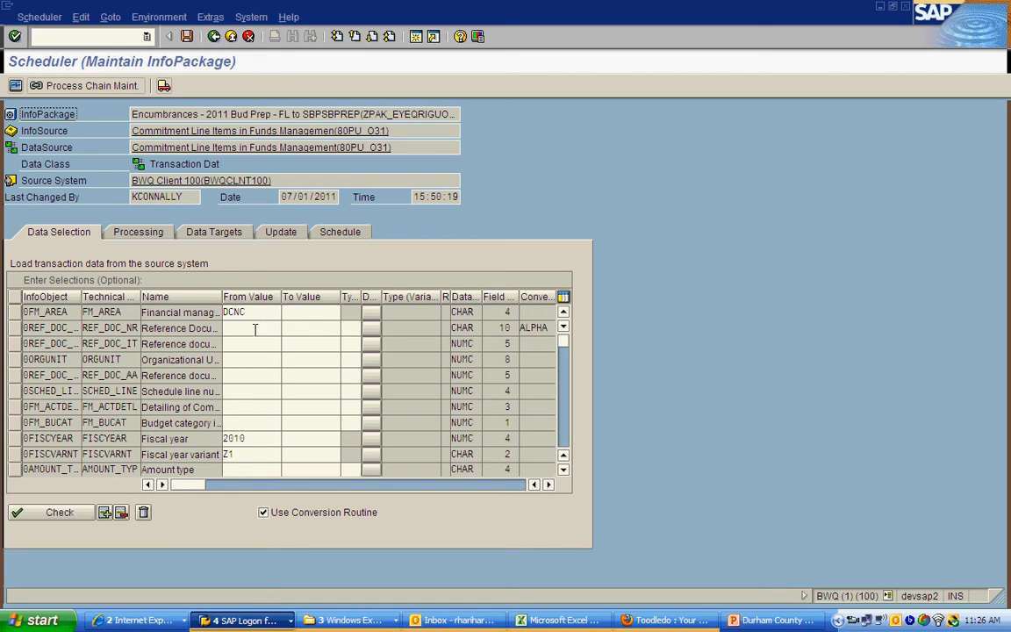
Step: Review the InfoPackage's fiscal year selection, processing option, data target and update mode settings
left_click(140, 233)
left_click(88, 232)
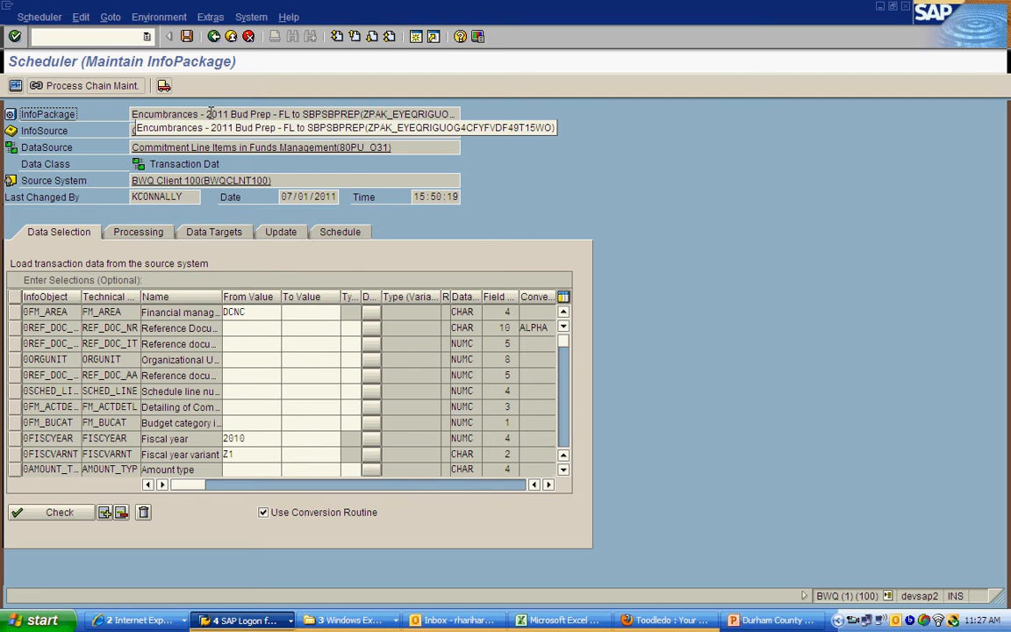
left_click_drag(204, 118, 269, 121)
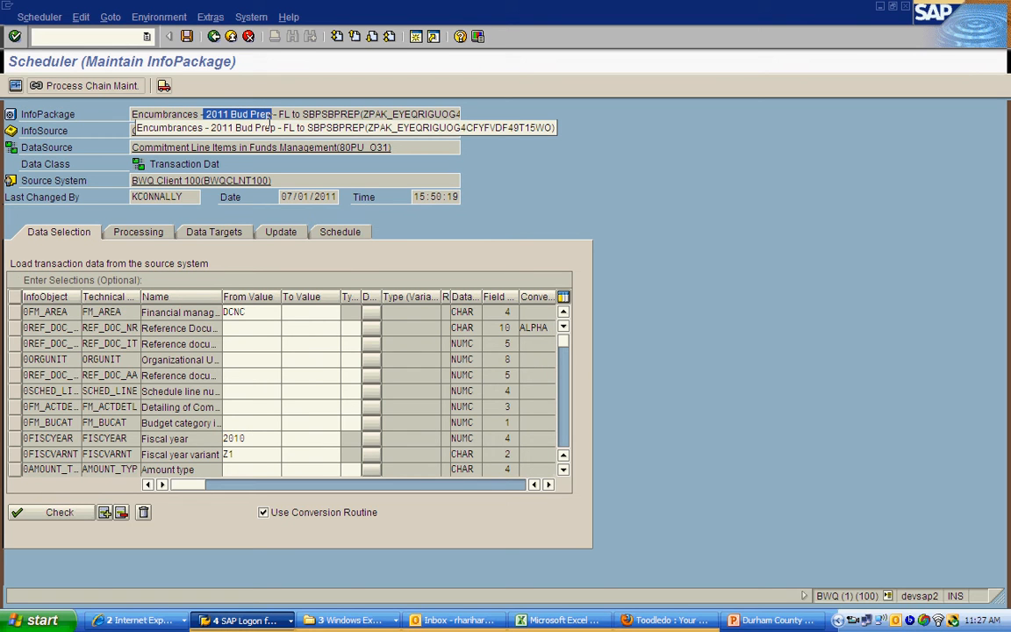
double_click(252, 438)
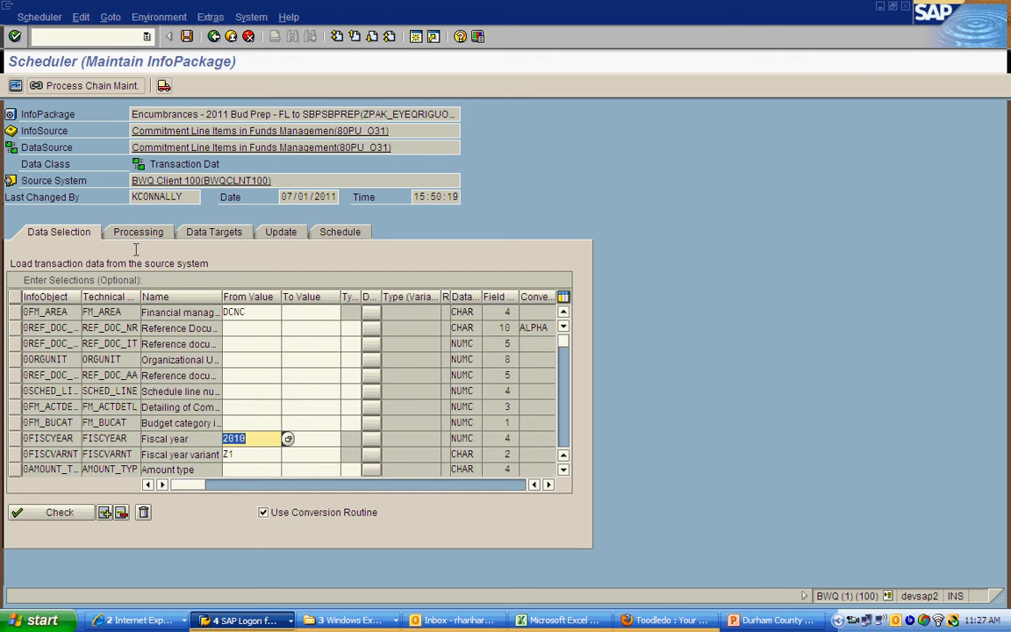
left_click(130, 235)
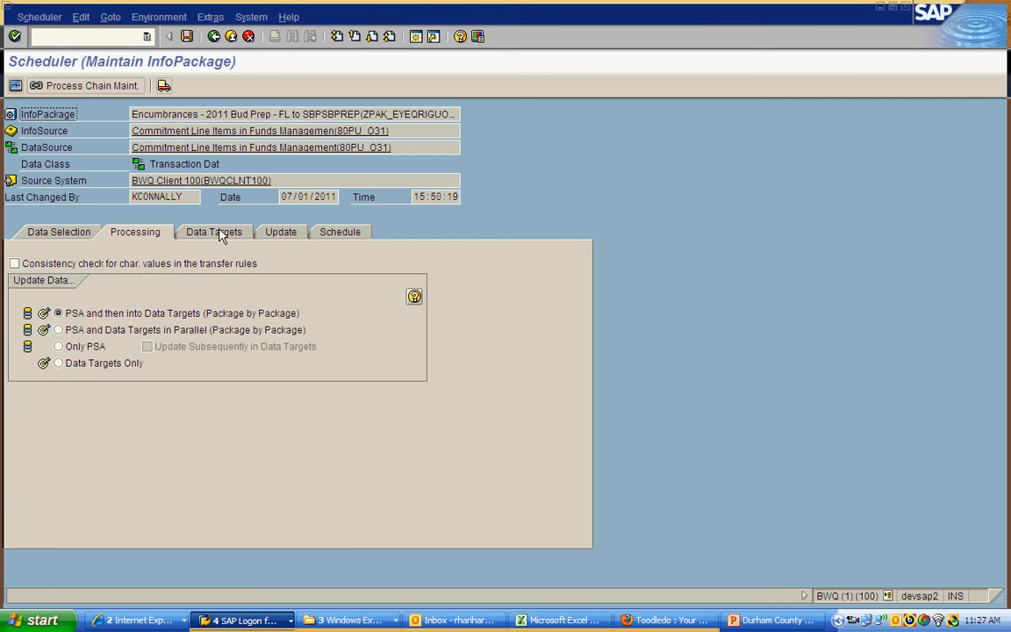
left_click(219, 234)
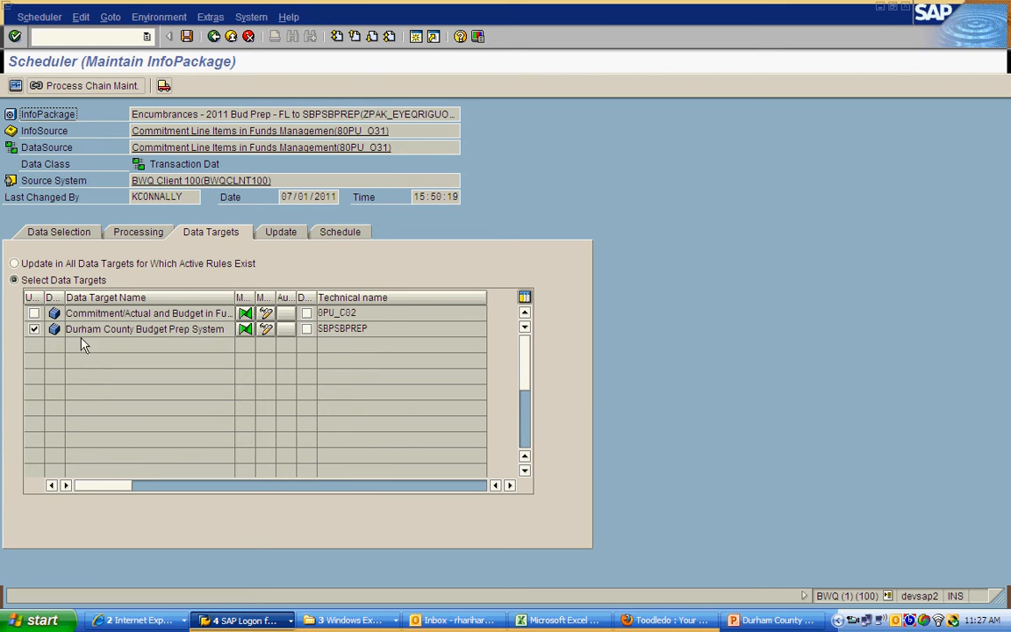
left_click_drag(374, 330, 333, 330)
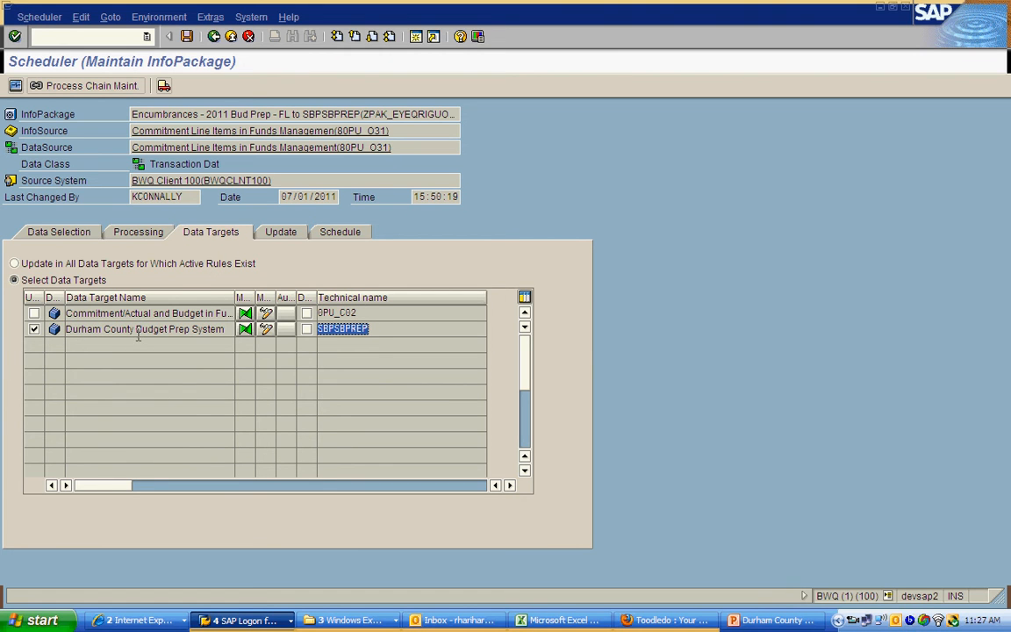
left_click(112, 330)
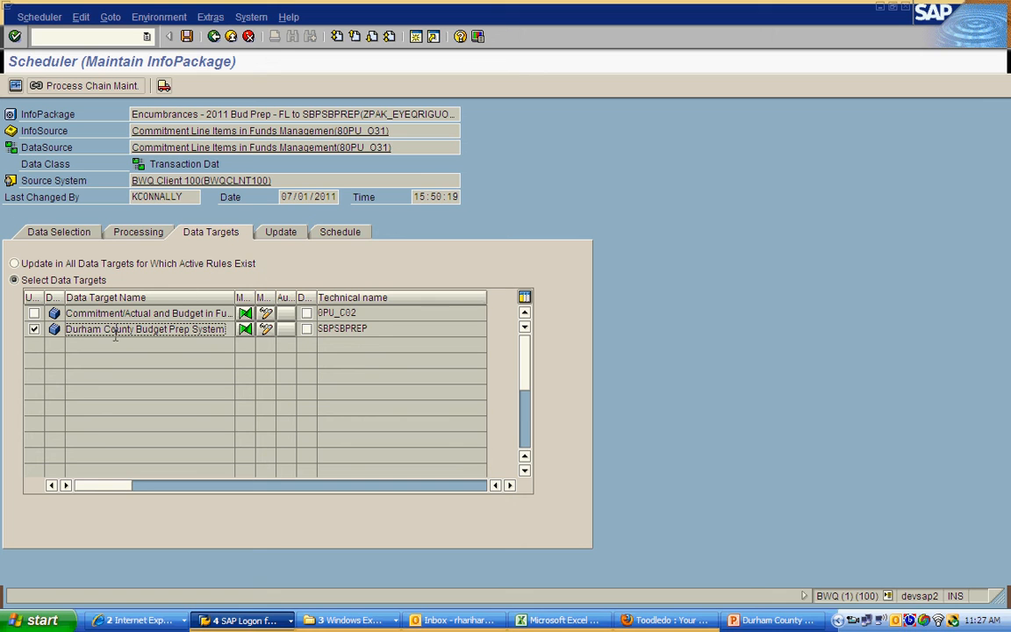
left_click_drag(115, 330, 165, 330)
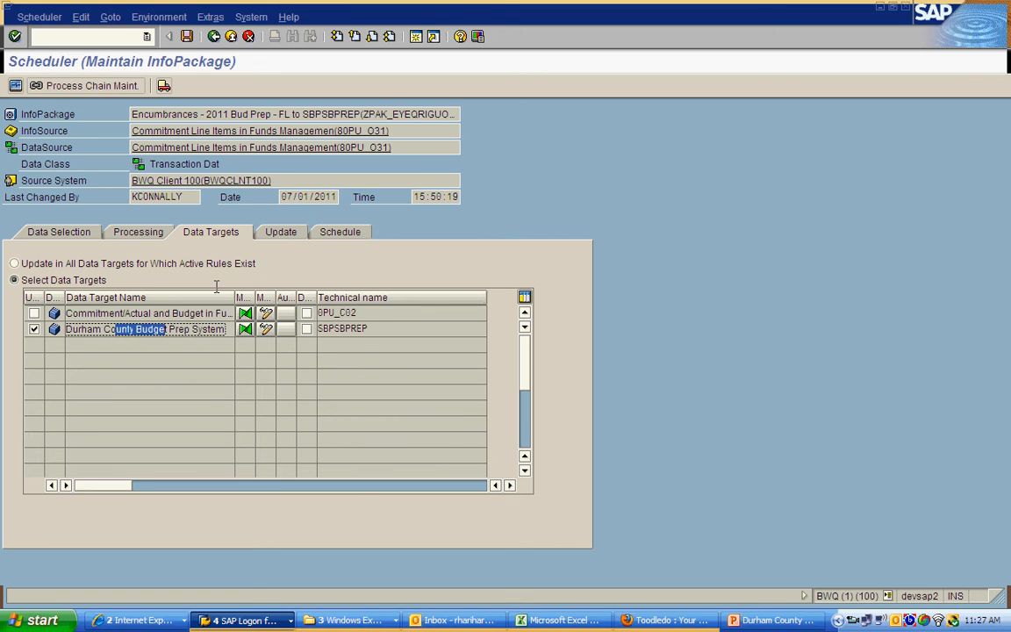
left_click(278, 232)
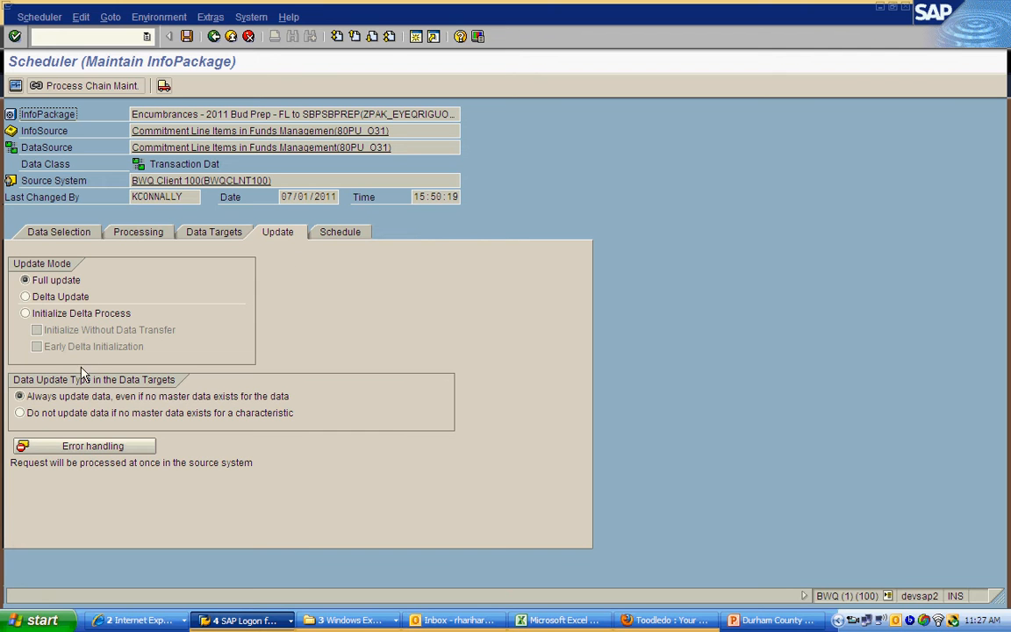
Step: Try to start the InfoPackage's data load immediately, and decline loading the same data again
left_click(343, 235)
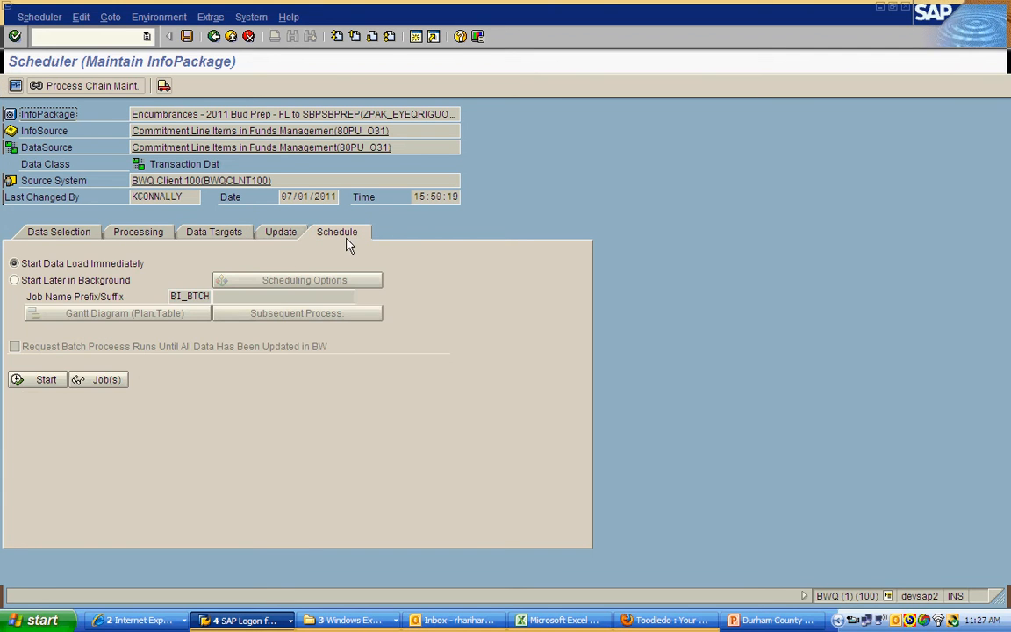
left_click(34, 383)
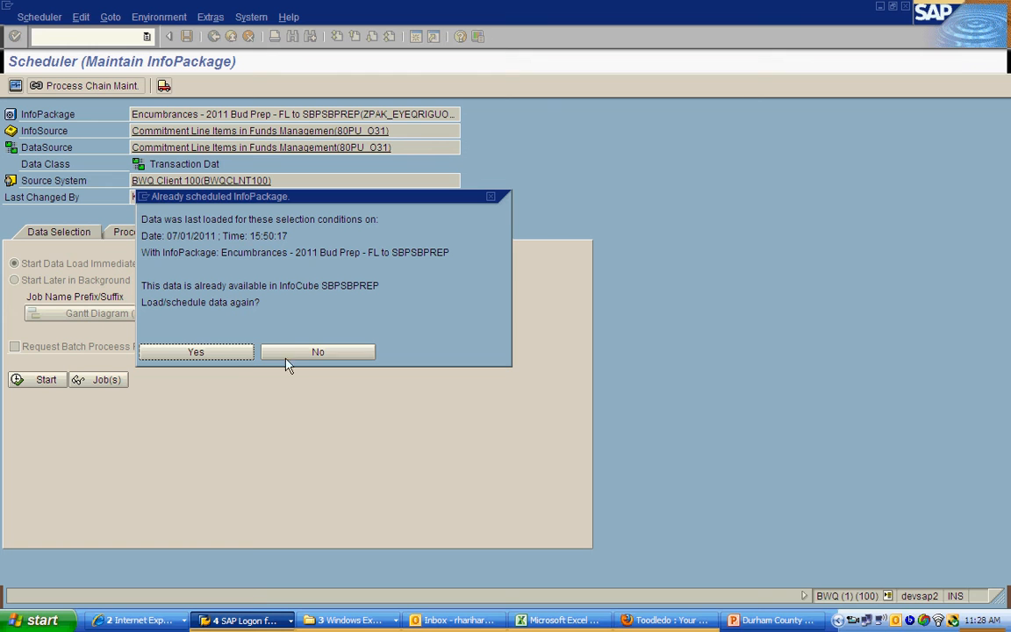
left_click(325, 352)
left_click(325, 352)
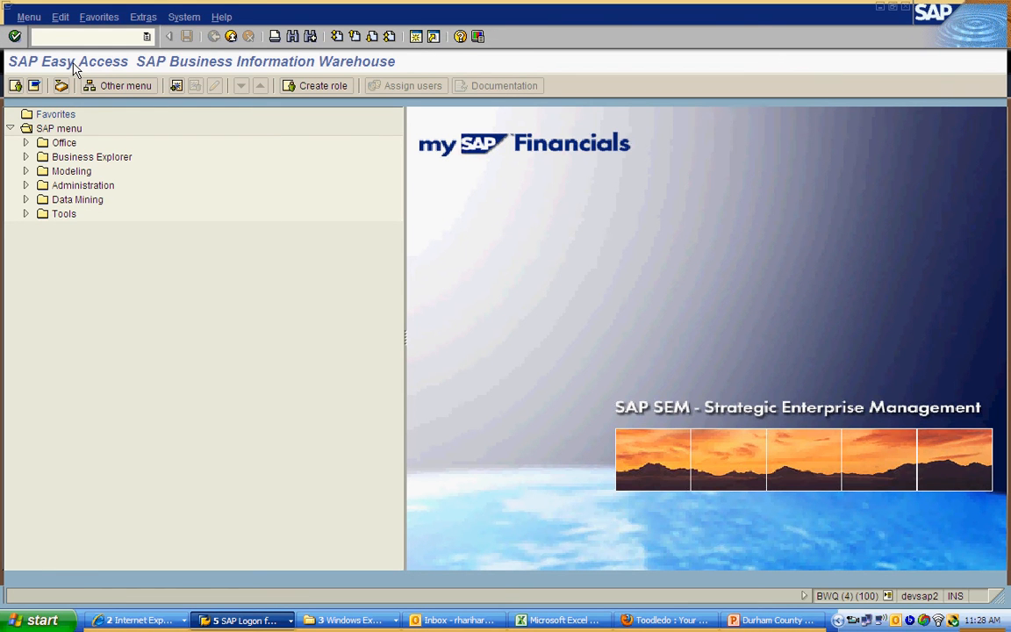
Step: Open the Administrator Workbench in a new session and open the Durham County Budget Prep System cube for managing its requests
type("sa1")
key("Return")
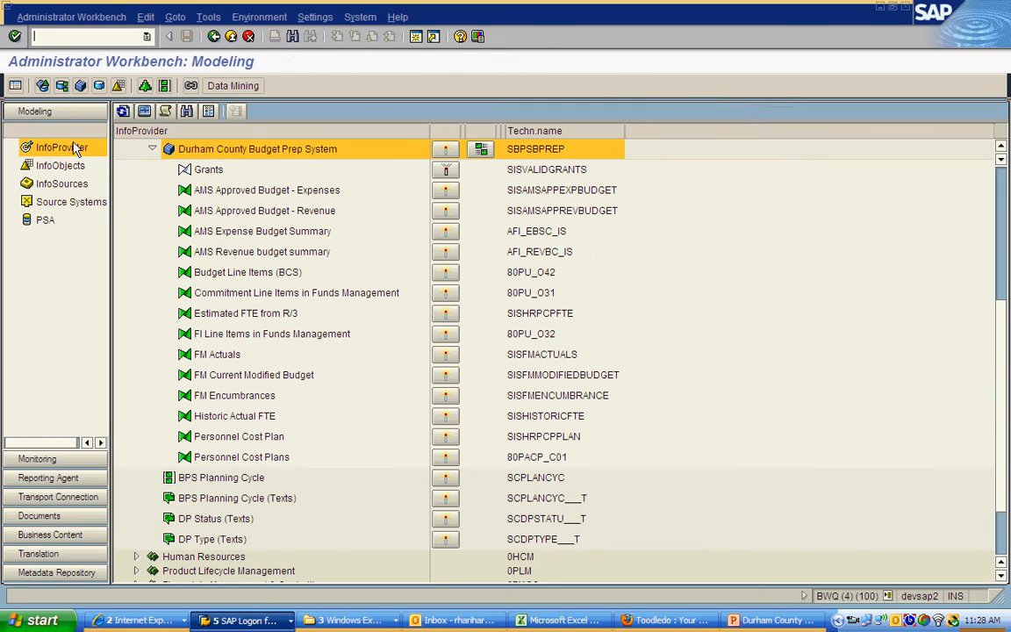
right_click(200, 154)
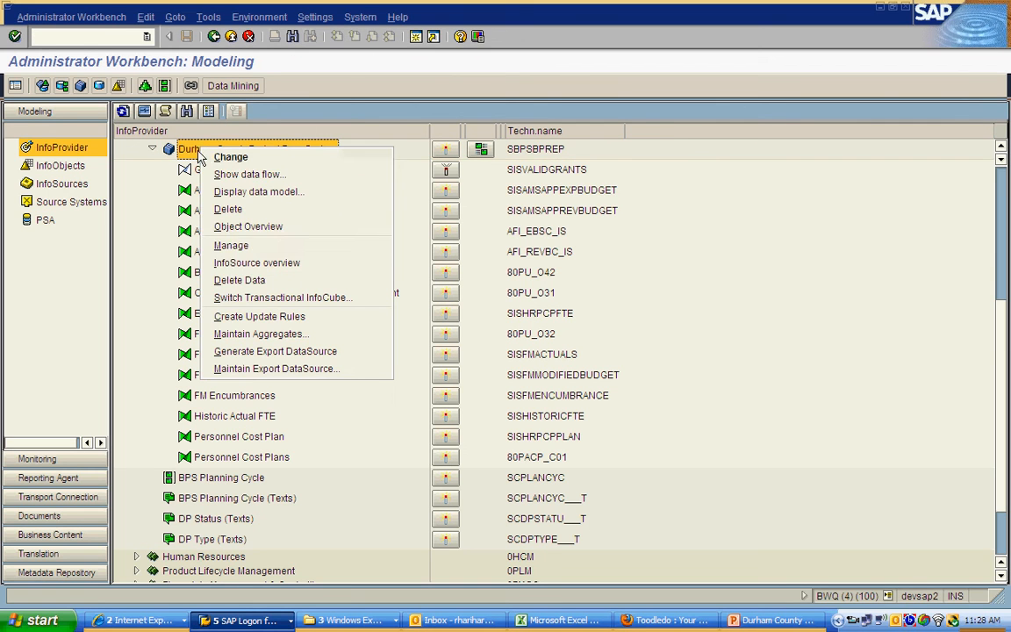
left_click(232, 246)
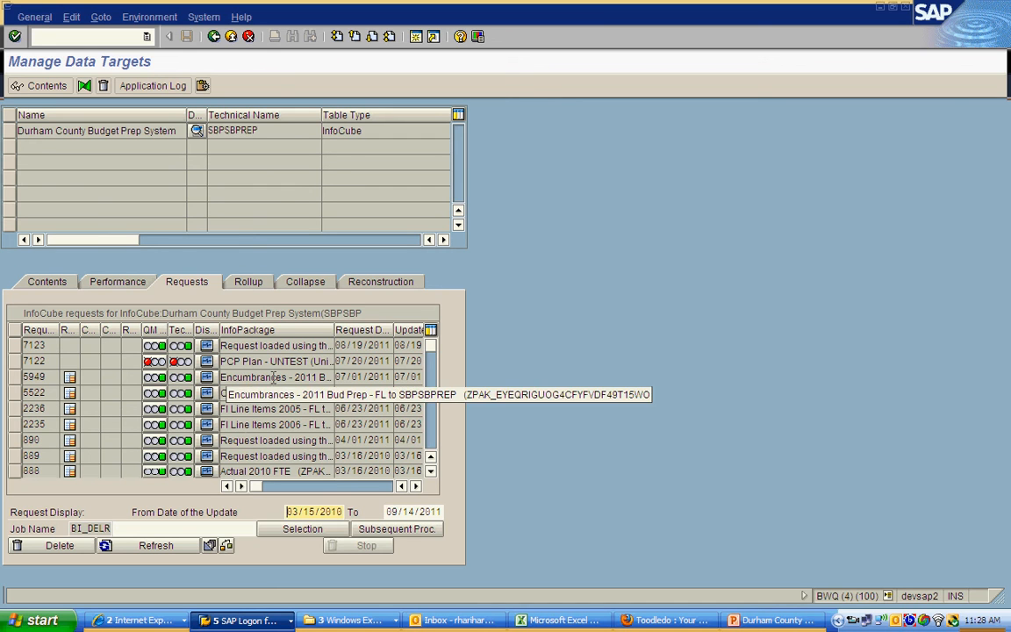
Step: Delete request 5949, the 2011 Bud Prep encumbrances load of 07/01/2011, from the cube and refresh the request list
left_click(14, 376)
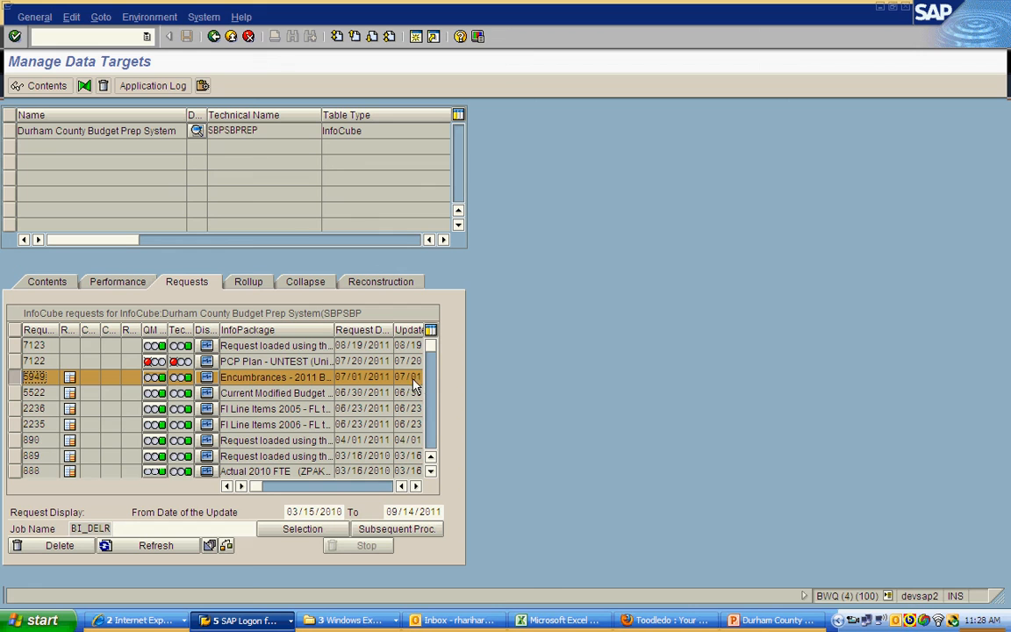
left_click(61, 546)
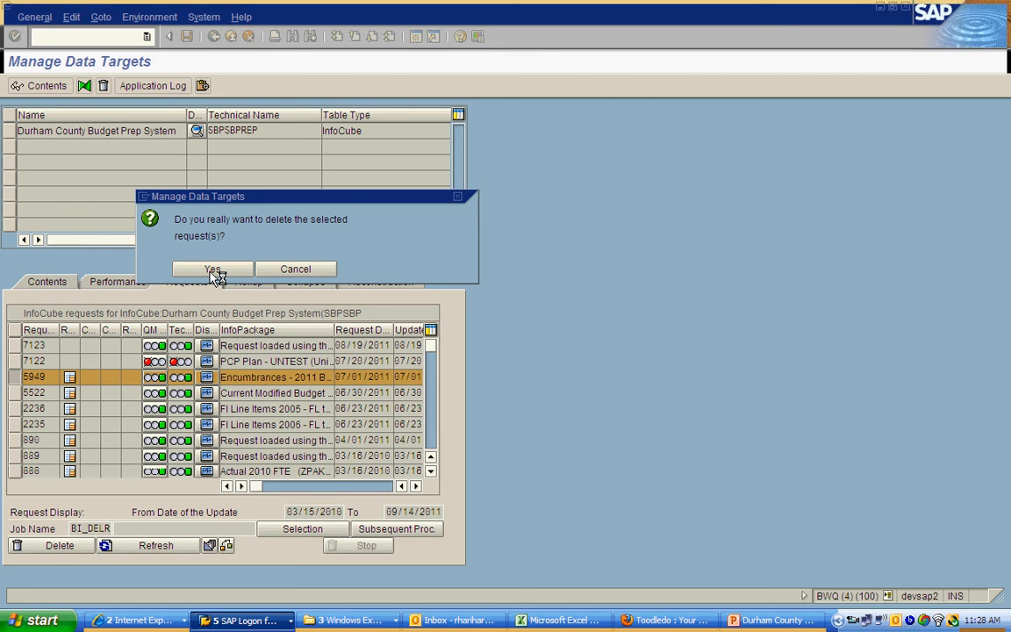
left_click(210, 270)
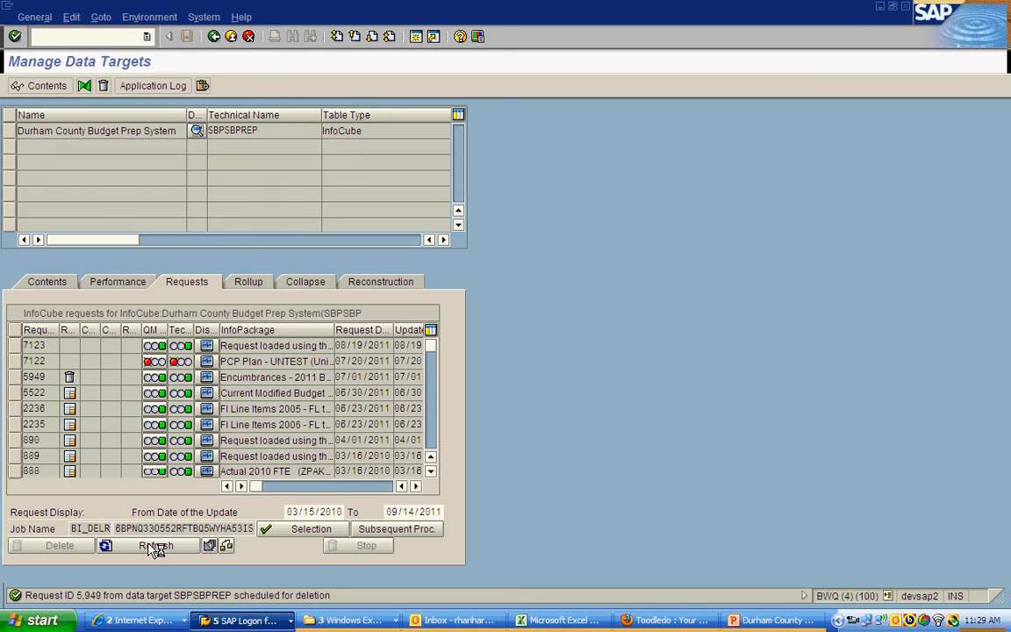
left_click(154, 546)
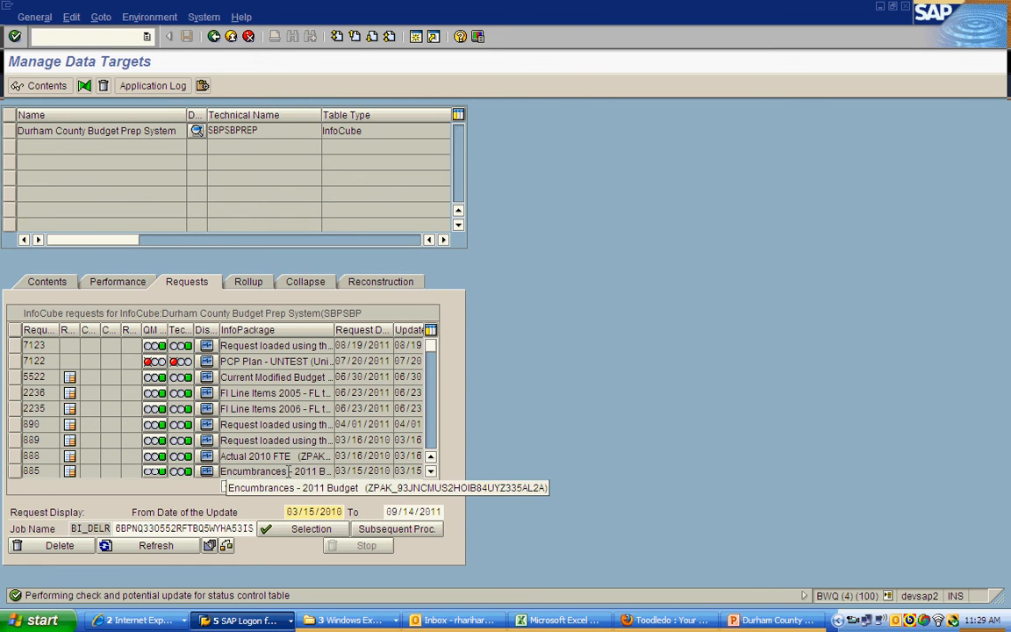
Step: Delete request 885, the Encumbrances - 2011 Budget load of 03/15/2010, then refresh and check the remaining requests
left_click_drag(289, 472, 333, 472)
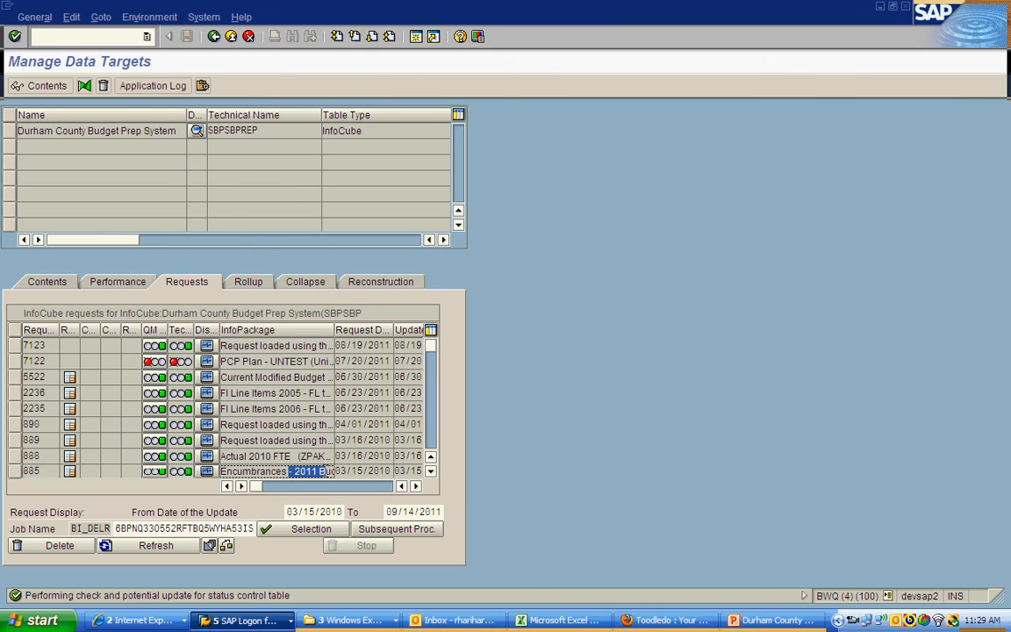
left_click(431, 473)
left_click_drag(276, 457, 331, 459)
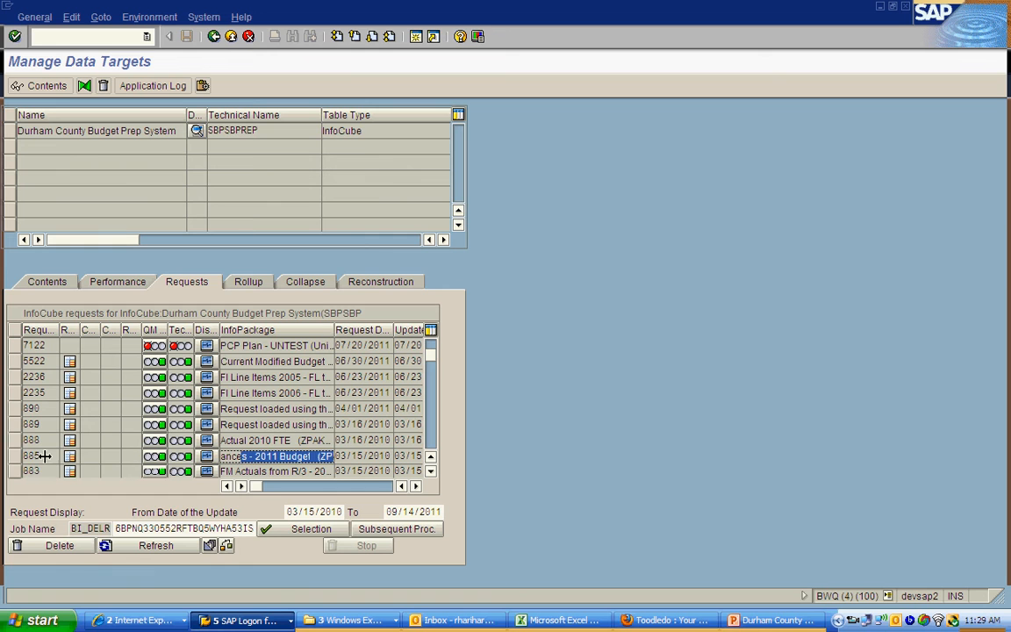
left_click(13, 455)
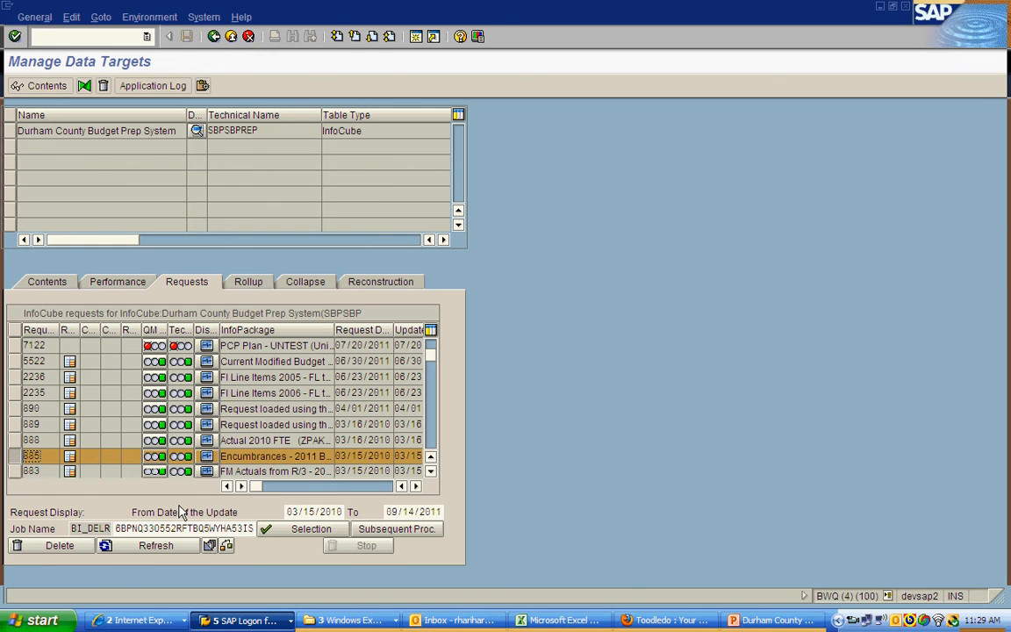
left_click(61, 546)
left_click(216, 270)
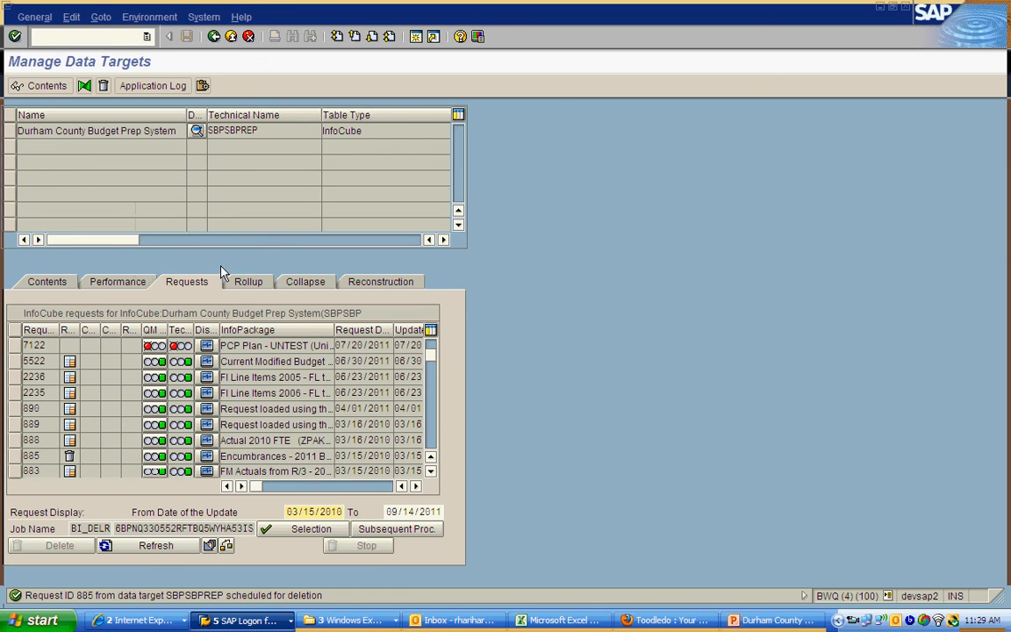
left_click(165, 547)
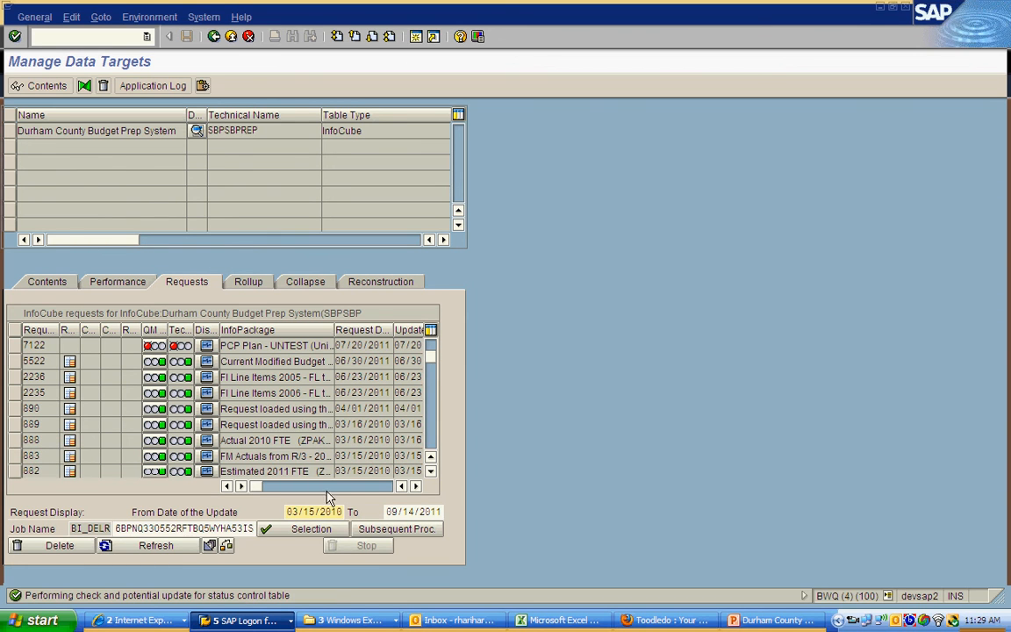
left_click(431, 472)
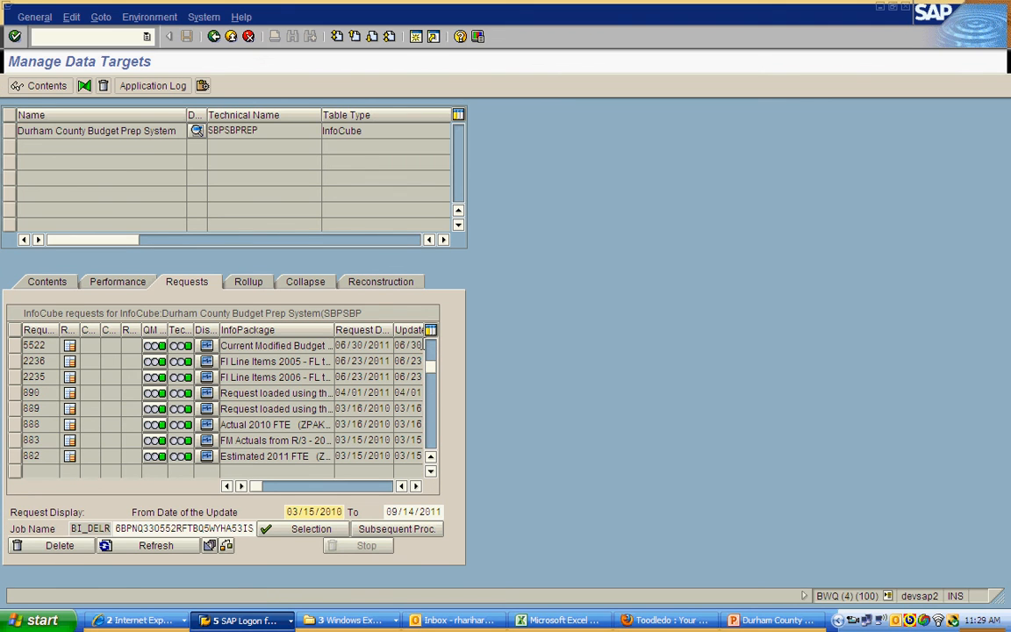
left_click(431, 349)
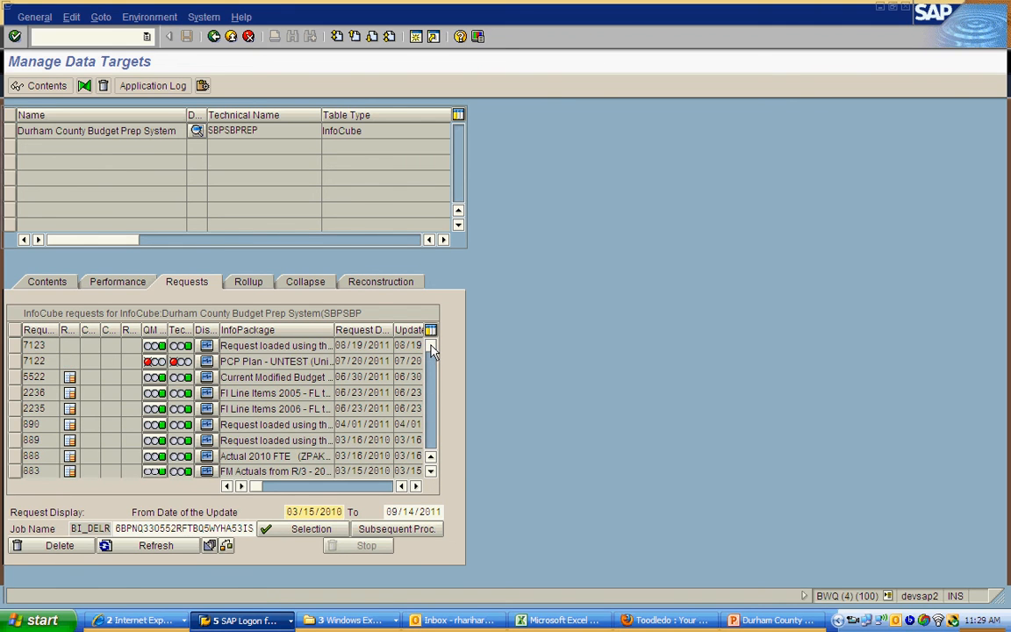
Step: Return to the InfoSources tree and try to open the Encumbrances - 2011 Bud Prep - FL to SBPSBPREP InfoPackage for changing
left_click(216, 40)
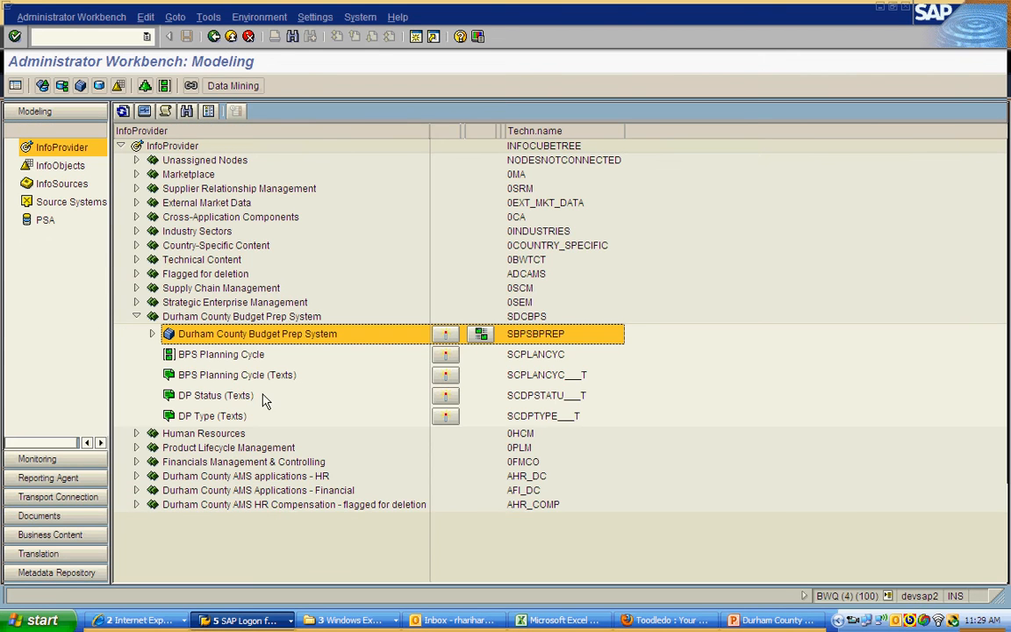
left_click(63, 184)
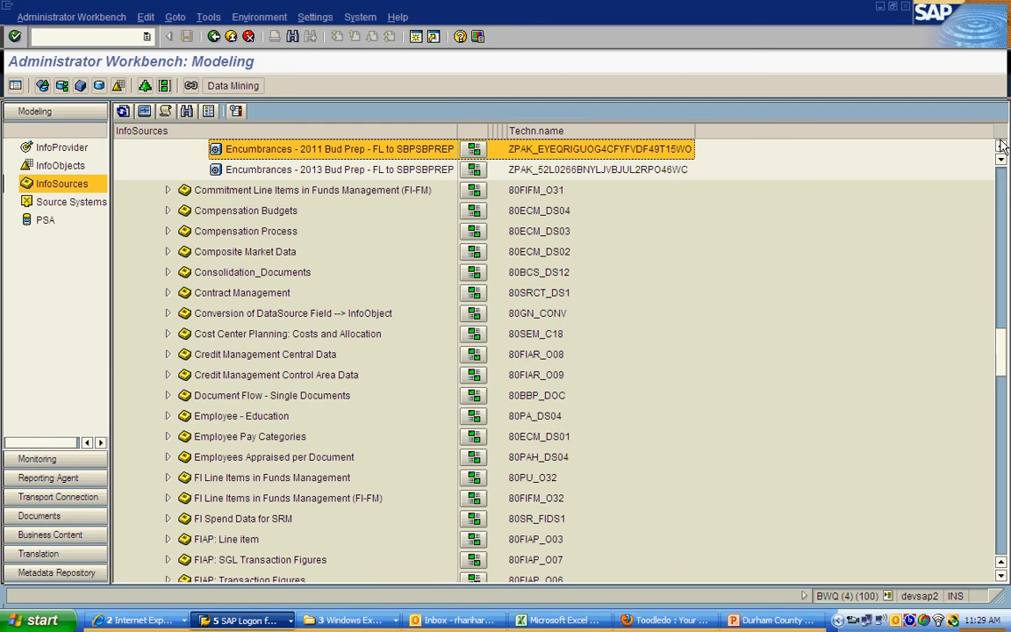
scroll(1002, 146, "up", 1)
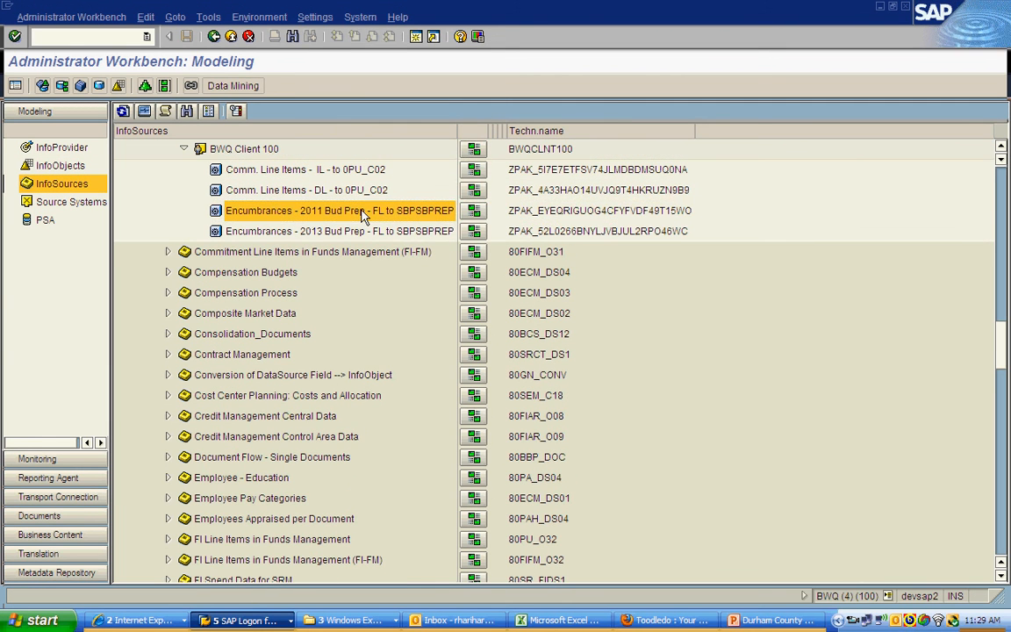
right_click(364, 217)
left_click(369, 220)
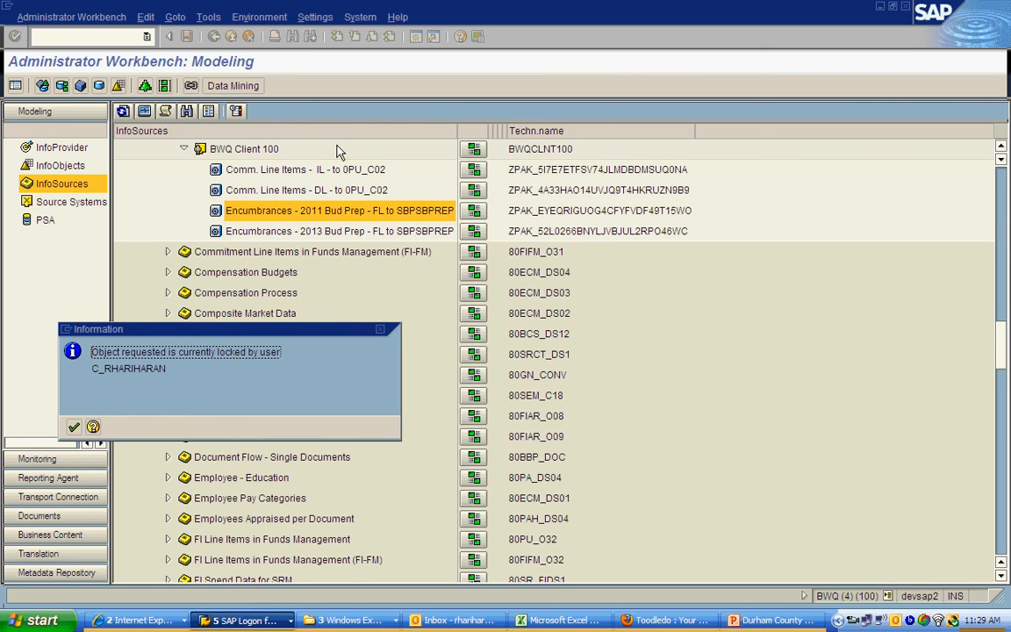
left_click(74, 428)
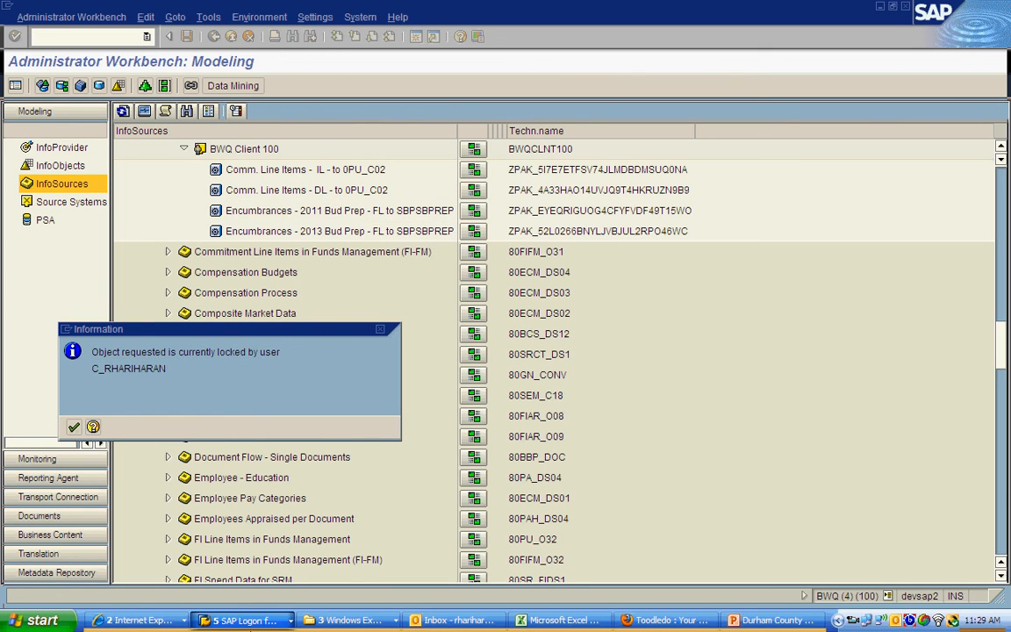
Step: Switch to the open Scheduler session for the Encumbrances - 2011 Bud Prep InfoPackage and start its data load immediately
left_click(241, 619)
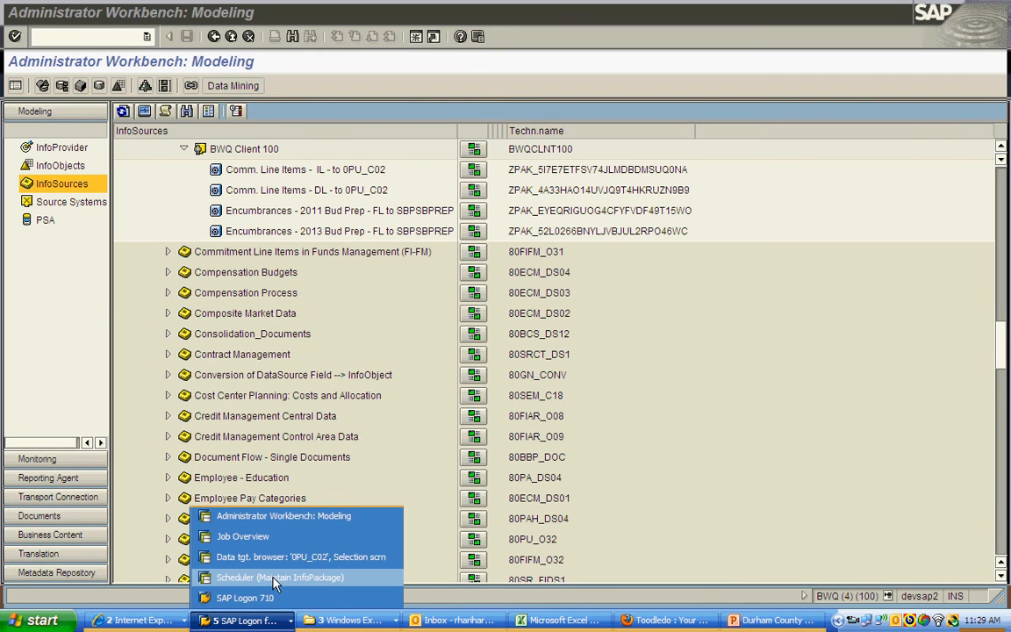
left_click(273, 579)
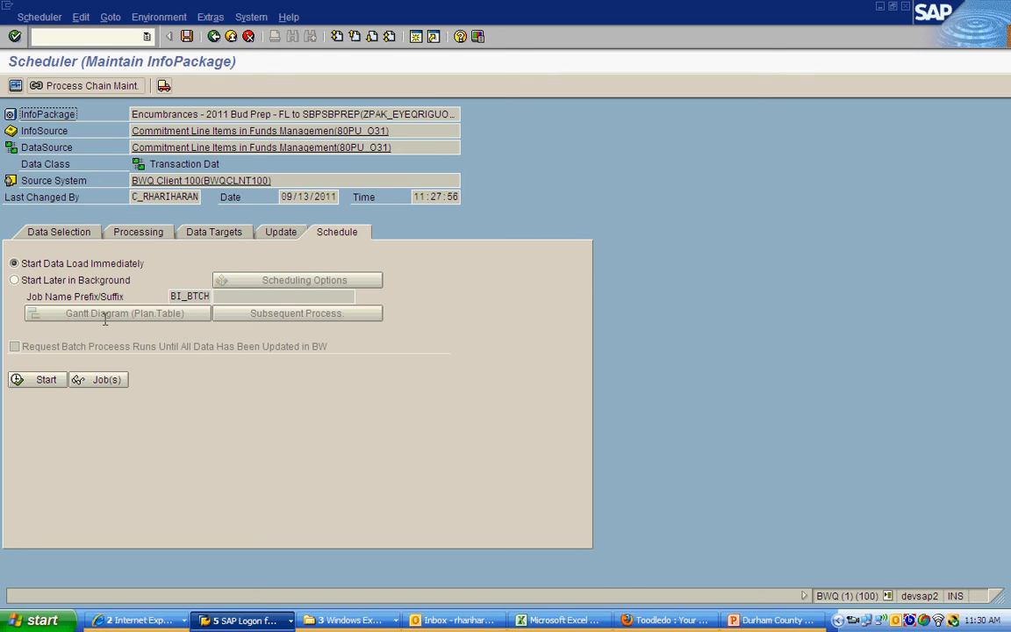
left_click(32, 381)
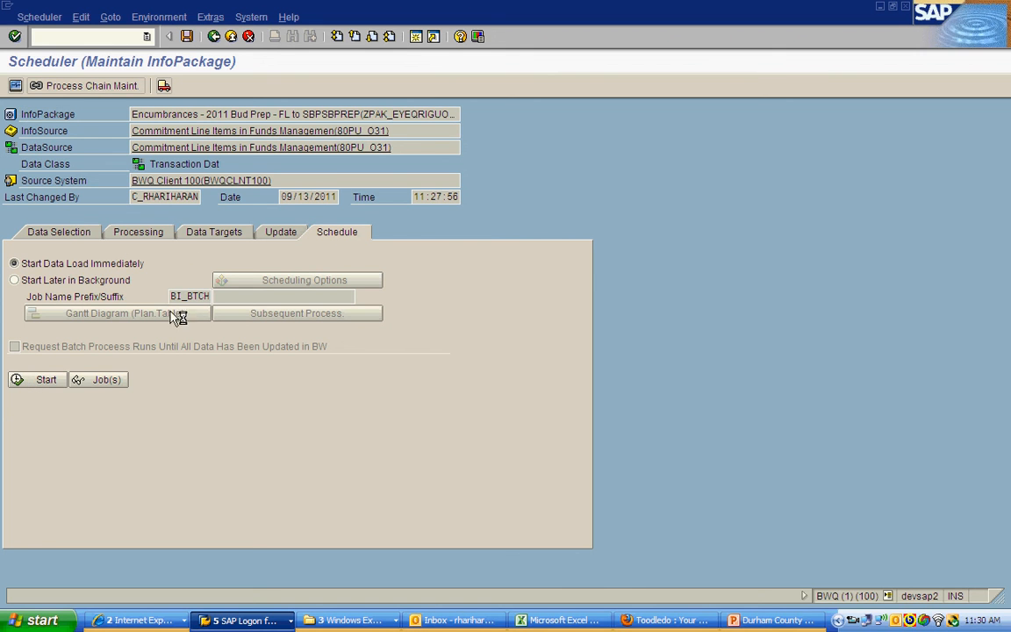
Step: Monitor the started load by opening its 80PU_O31 request among the uncompleted ones and refreshing the overall status
left_click(15, 86)
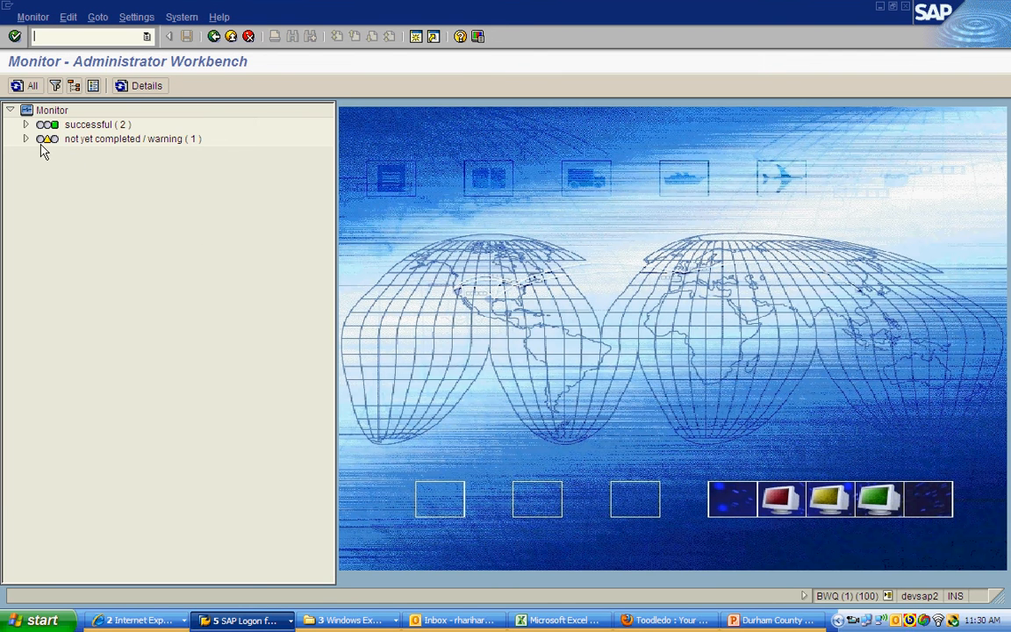
left_click(26, 138)
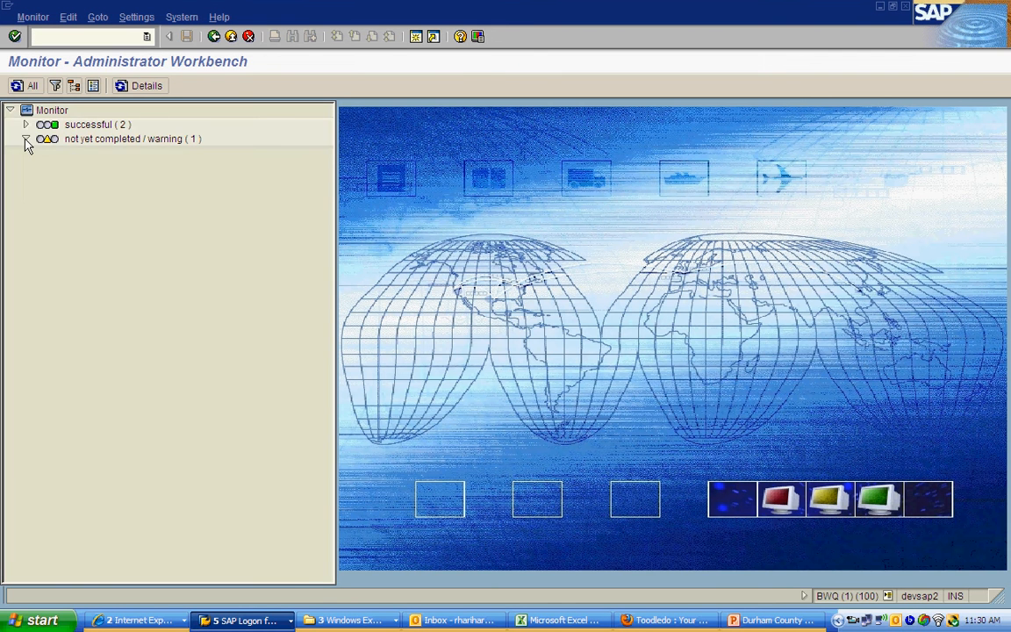
left_click(189, 196)
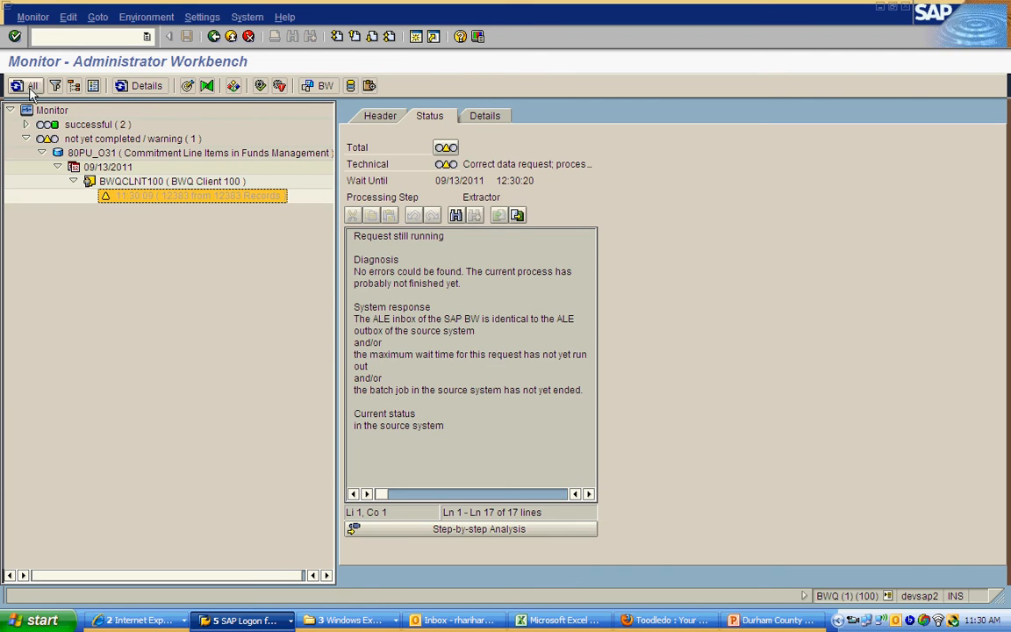
left_click(31, 89)
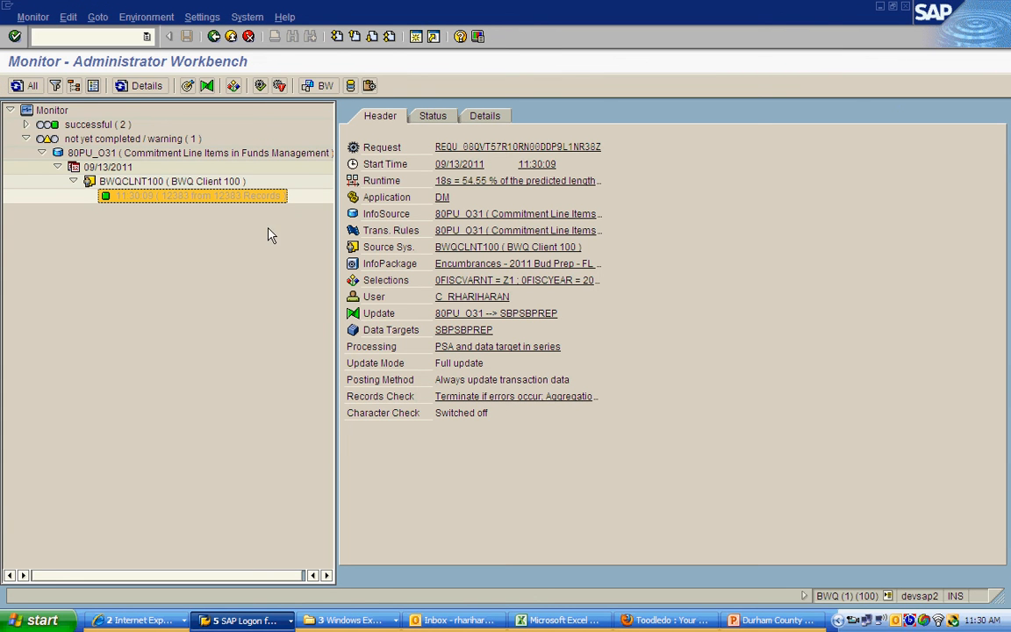
Step: Go from the monitored request to data target SBPSBPREP and select the 09/13/2011 encumbrances load in its request list
left_click(450, 331)
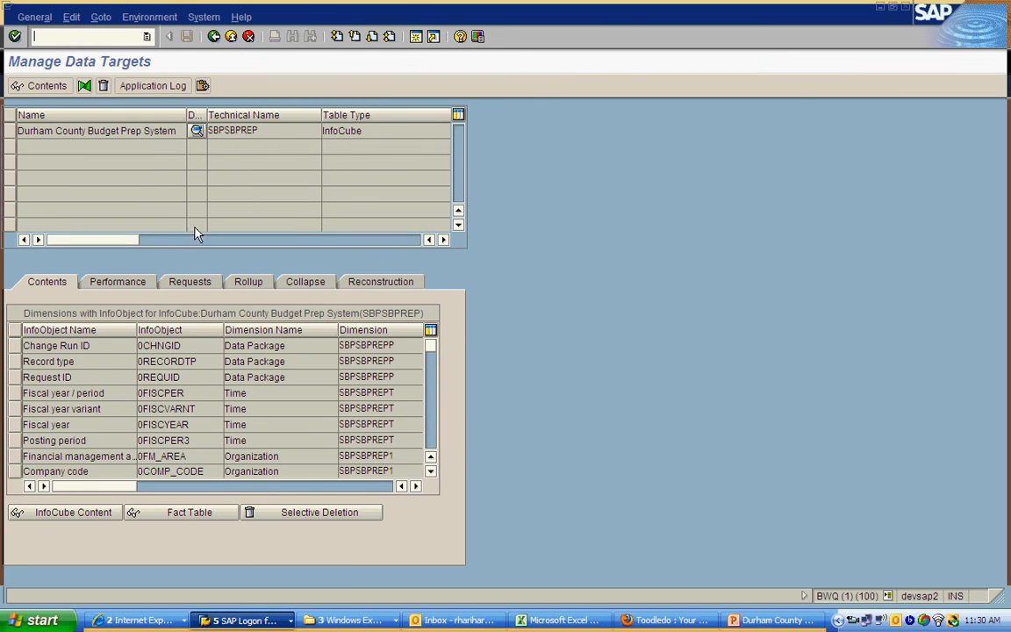
left_click(196, 282)
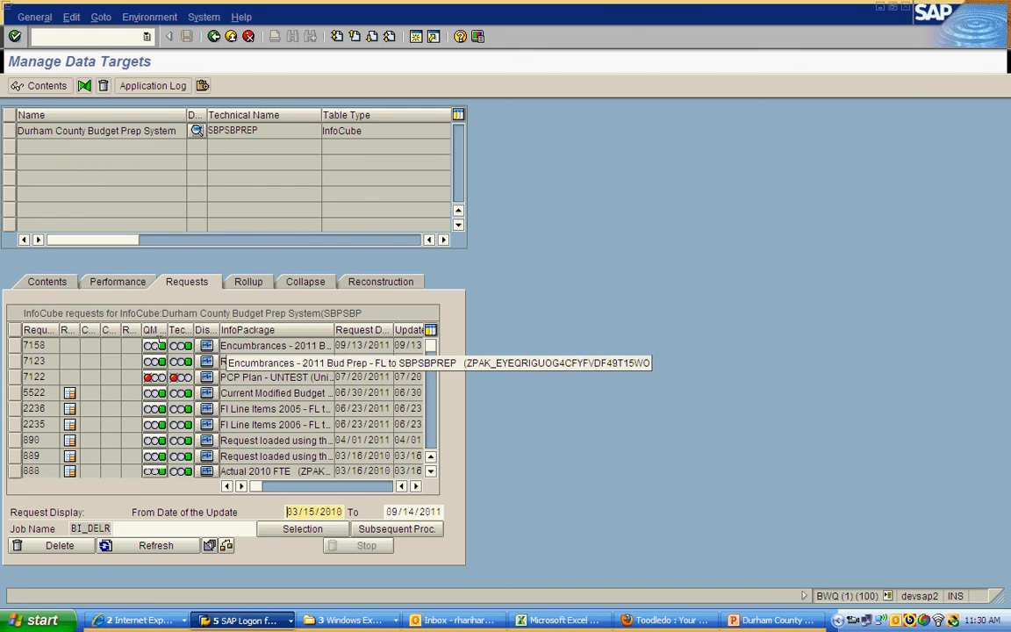
left_click(29, 346)
left_click(14, 348)
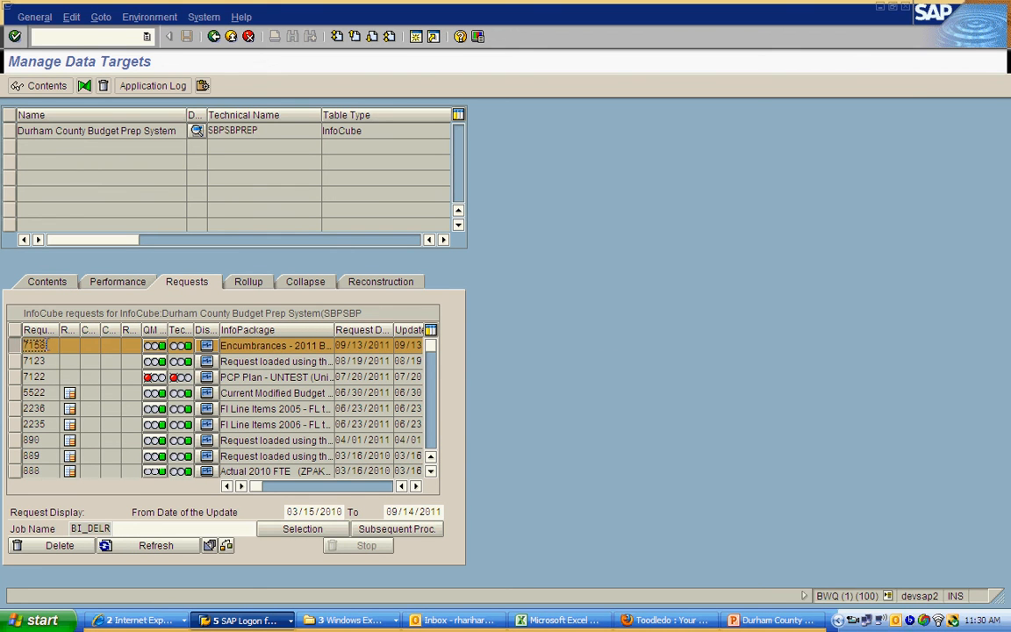
left_click(416, 486)
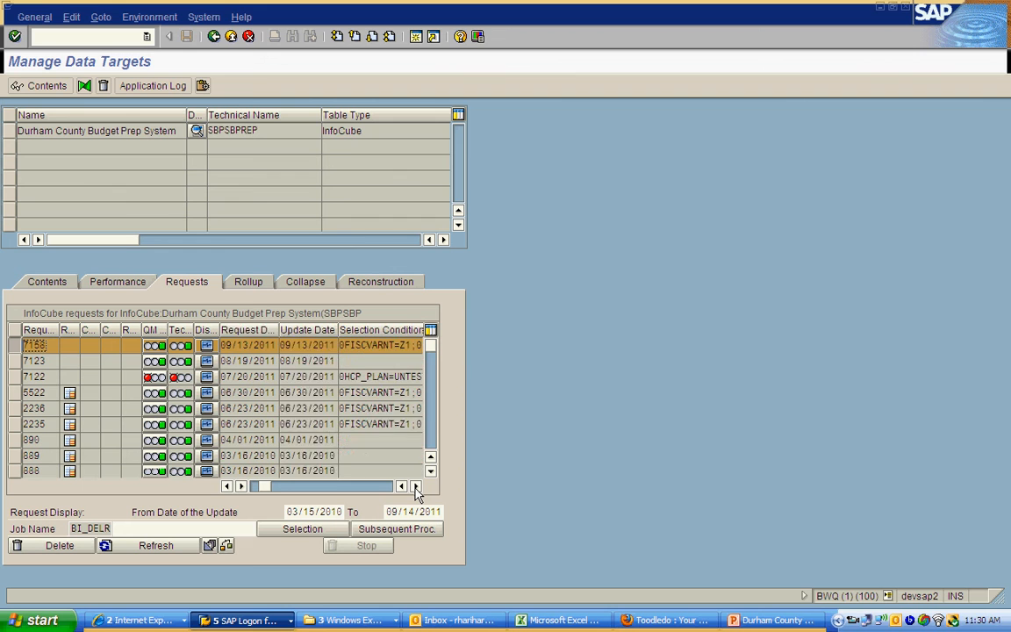
left_click(416, 486)
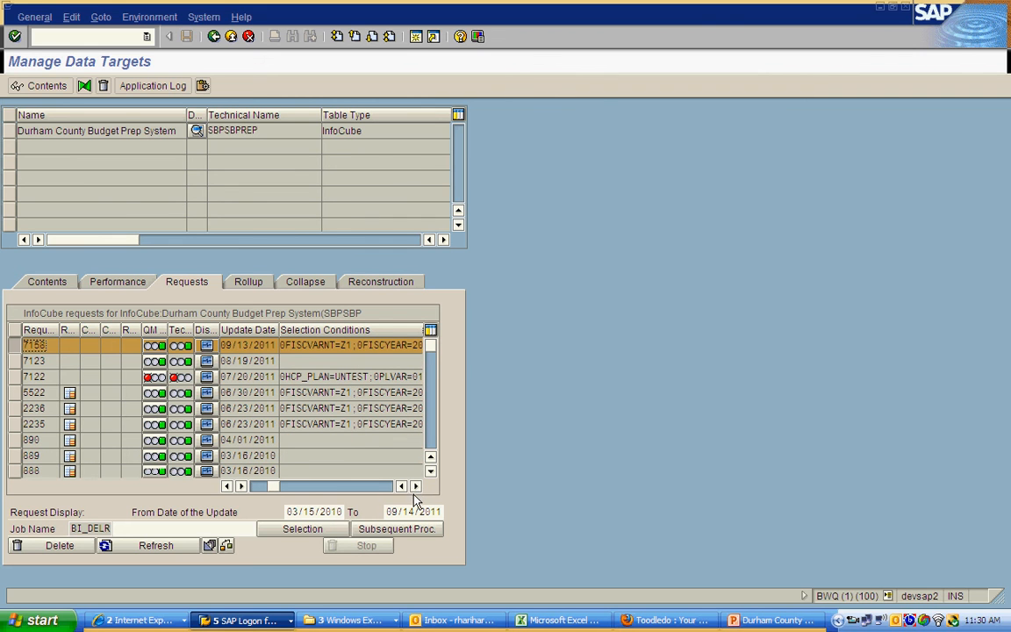
left_click(255, 487)
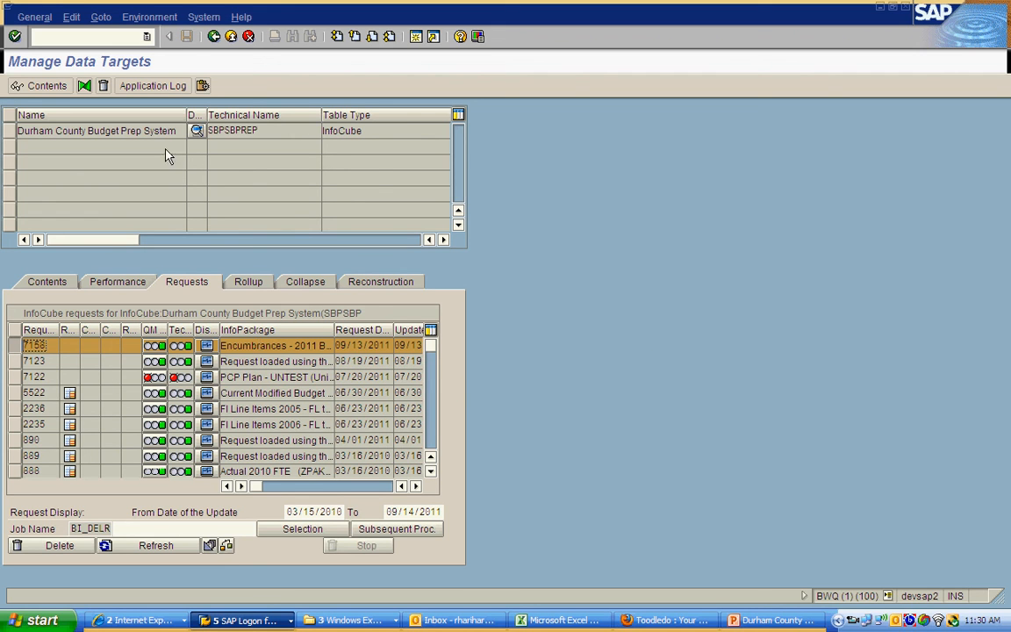
Step: Examine the new encumbrances request's details for SBPSBPREP, including selection conditions, InfoSource, source system and request number
left_click_drag(260, 131, 185, 130)
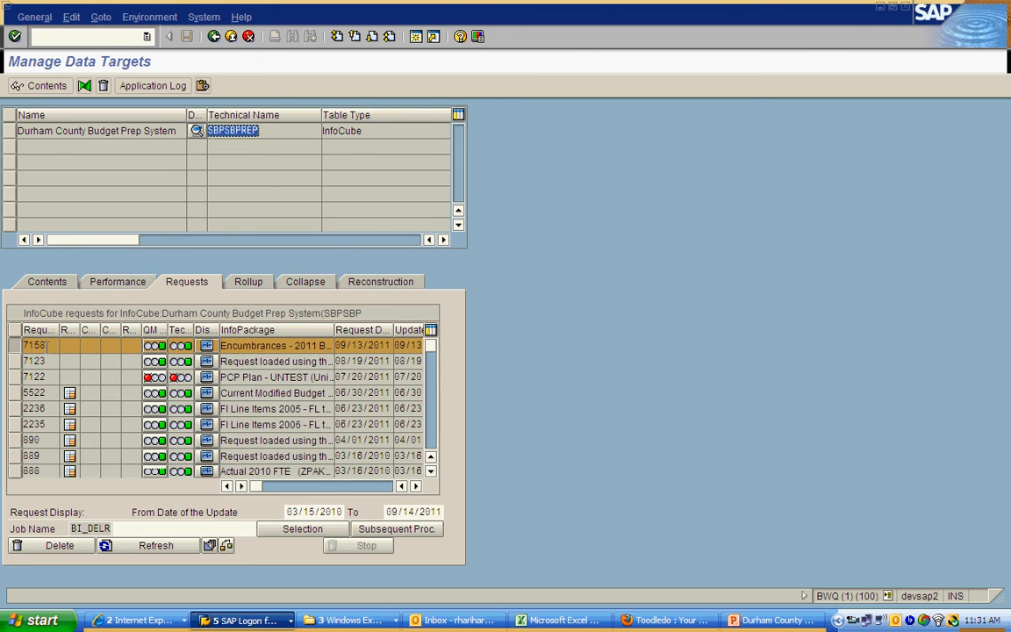
left_click_drag(46, 345, 19, 345)
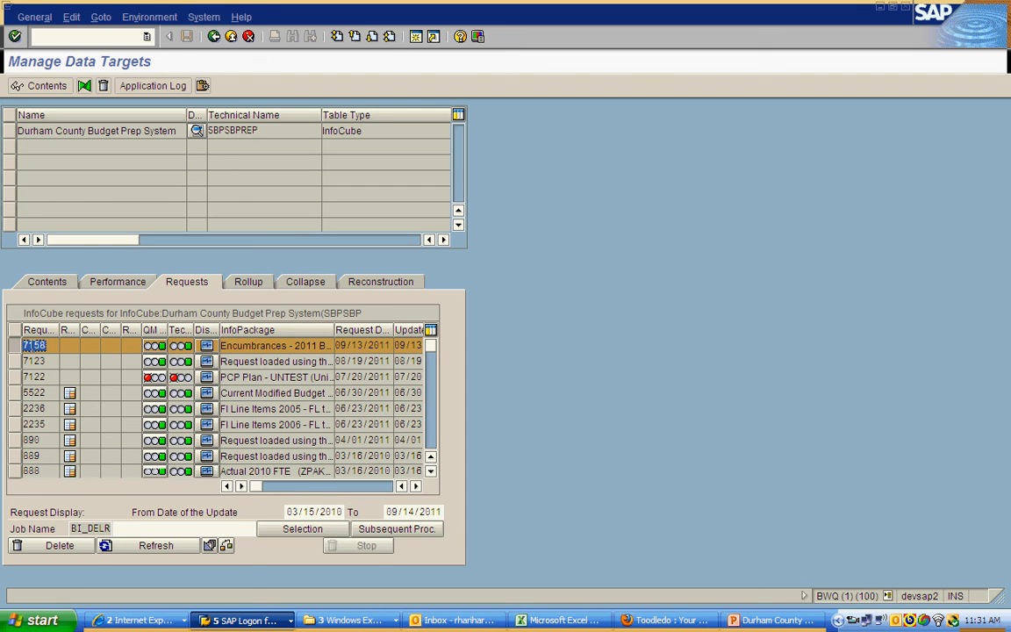
left_click(416, 489)
left_click(416, 488)
left_click(416, 488)
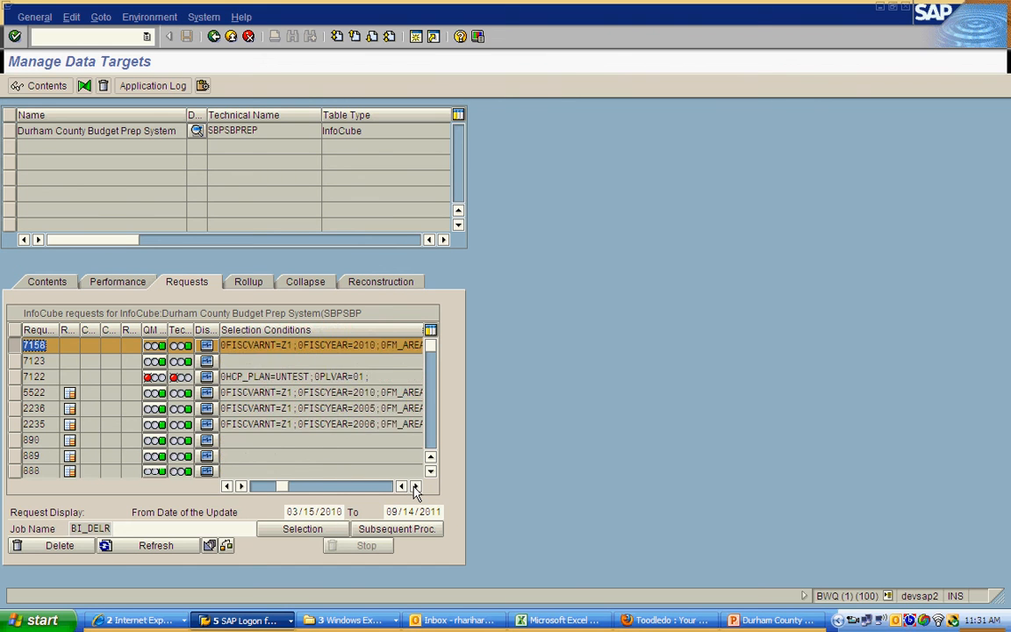
left_click(416, 488)
left_click(417, 488)
left_click(416, 488)
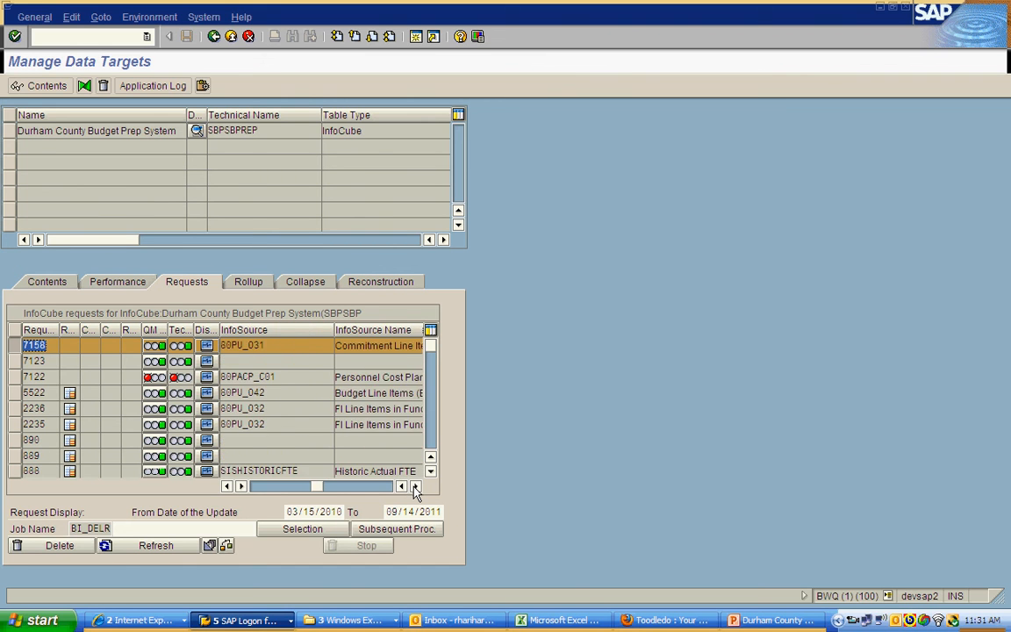
left_click(416, 488)
left_click(417, 488)
left_click(416, 488)
left_click(416, 488)
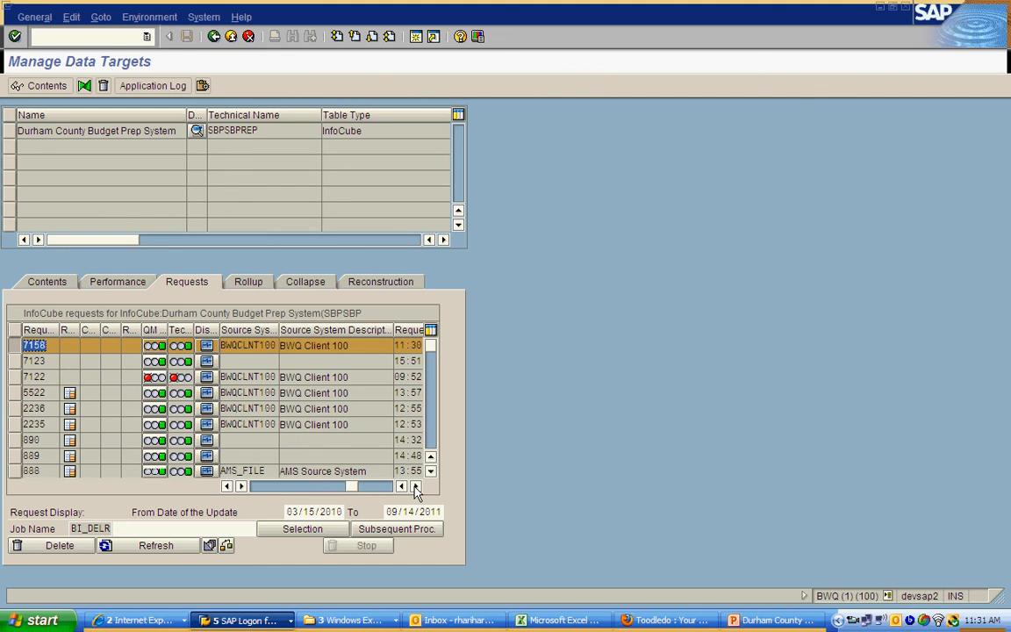
left_click(416, 488)
left_click(416, 488)
left_click(416, 488)
left_click(416, 488)
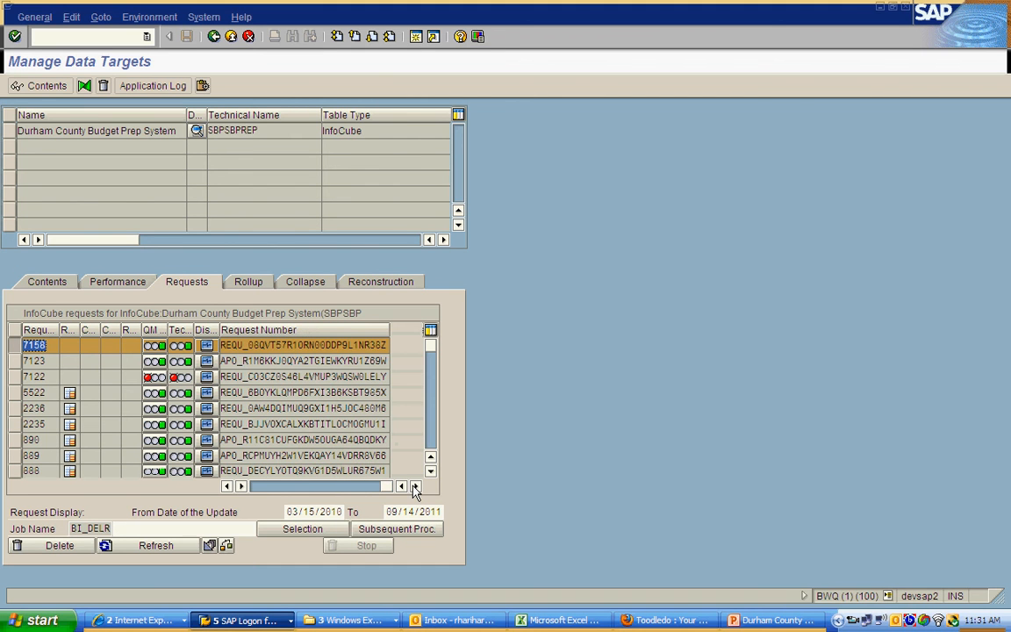
left_click(257, 488)
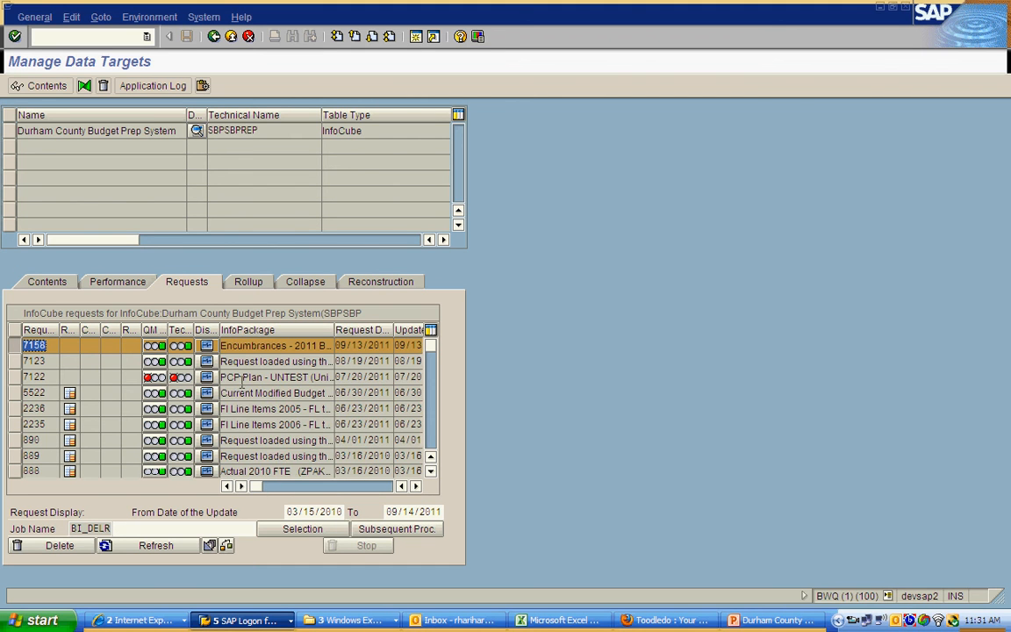
Step: Check the transferred and added record counts of the new encumbrances request
left_click(416, 487)
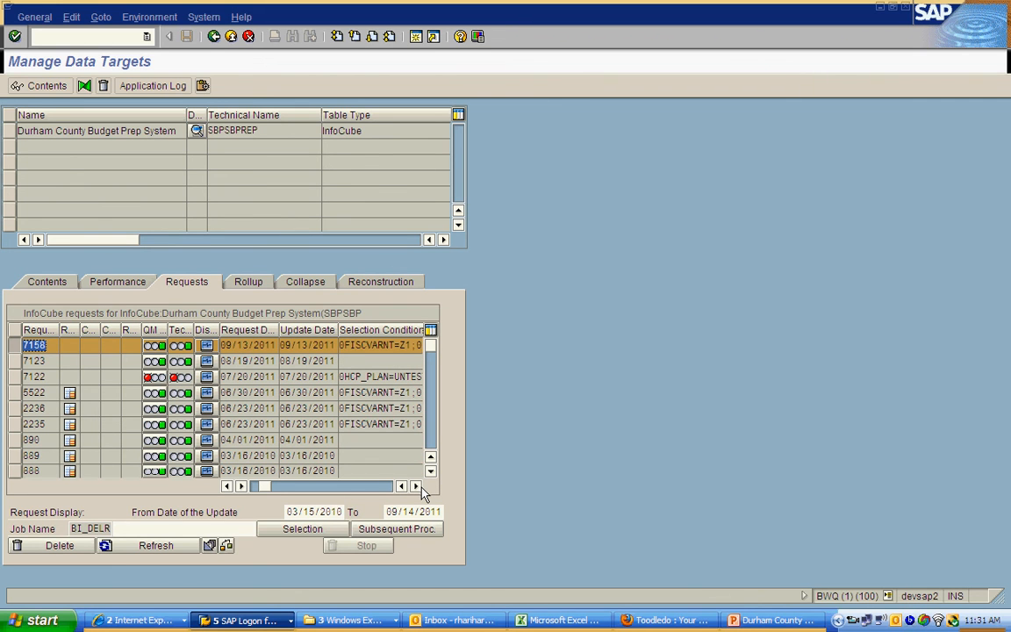
left_click(421, 487)
left_click(420, 487)
left_click(420, 487)
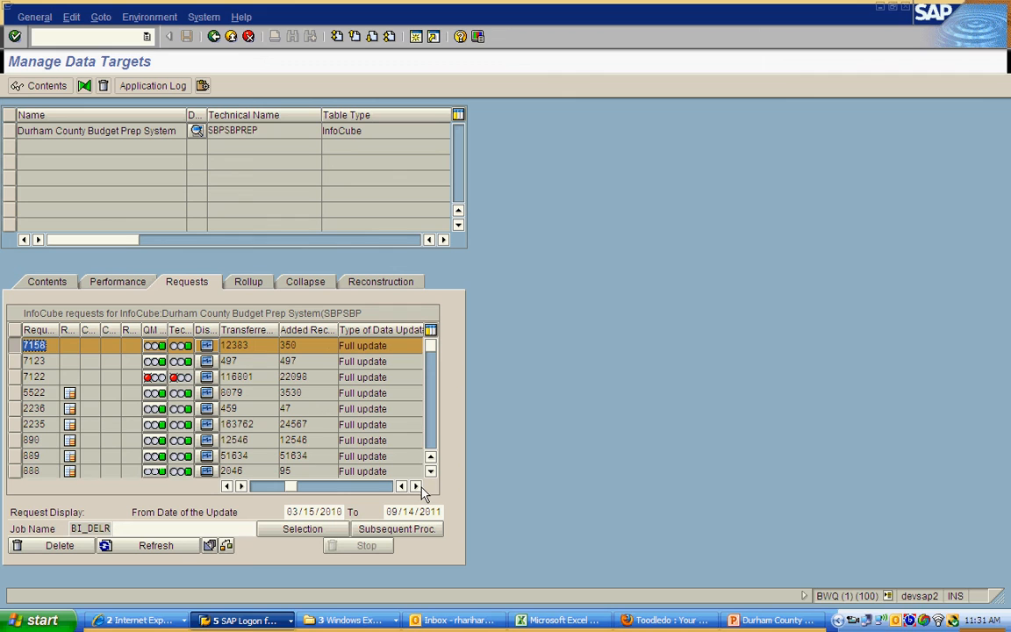
left_click_drag(251, 346, 220, 346)
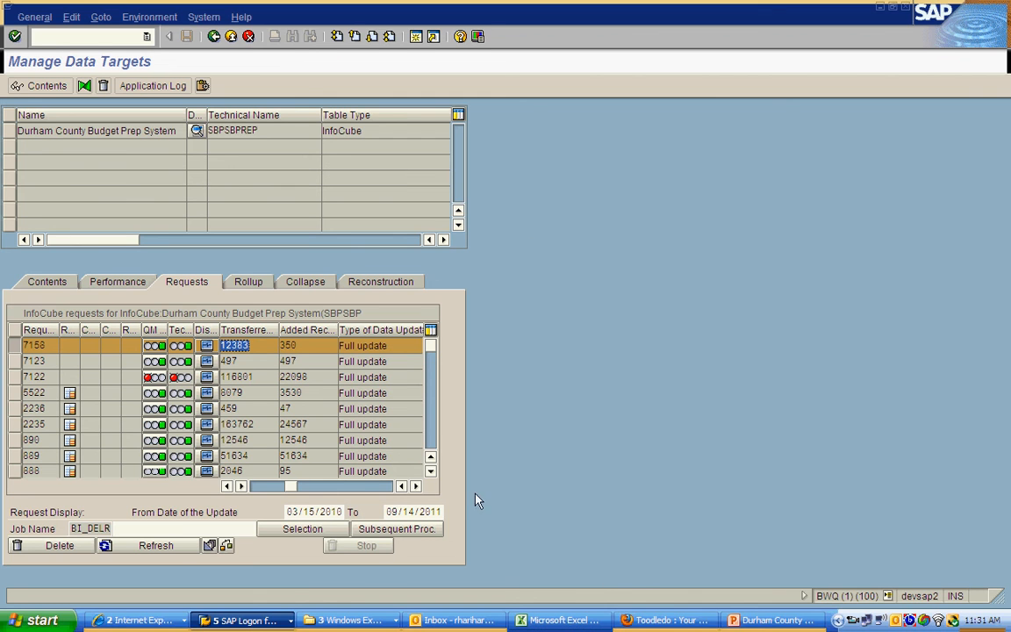
Step: Switch to the BW SEM BPML v 3 workbook to review process step 3.6, and return to the SAP data target session
left_click(562, 620)
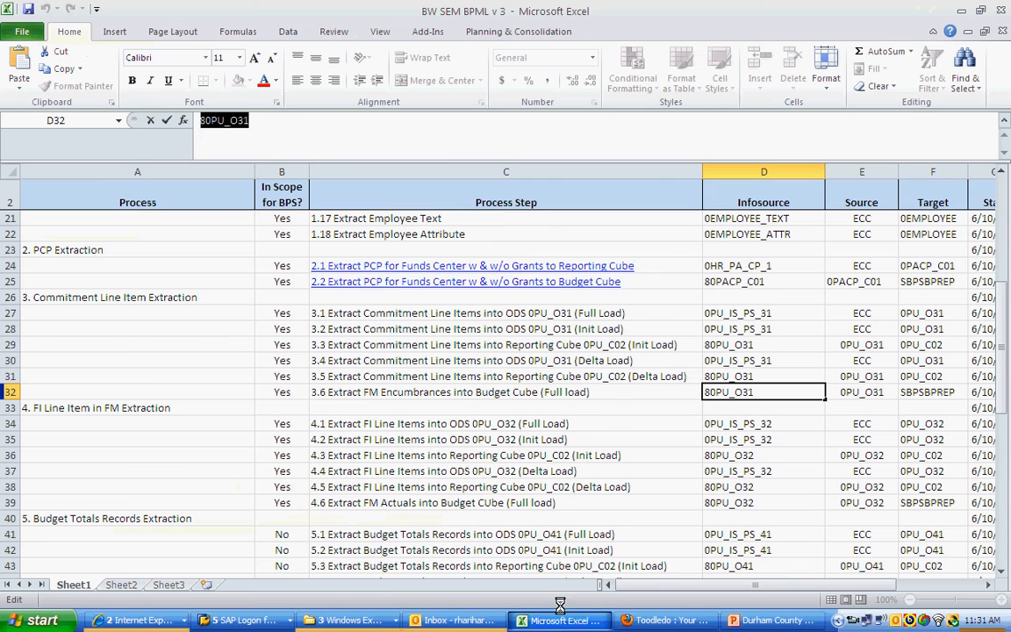
left_click(350, 392)
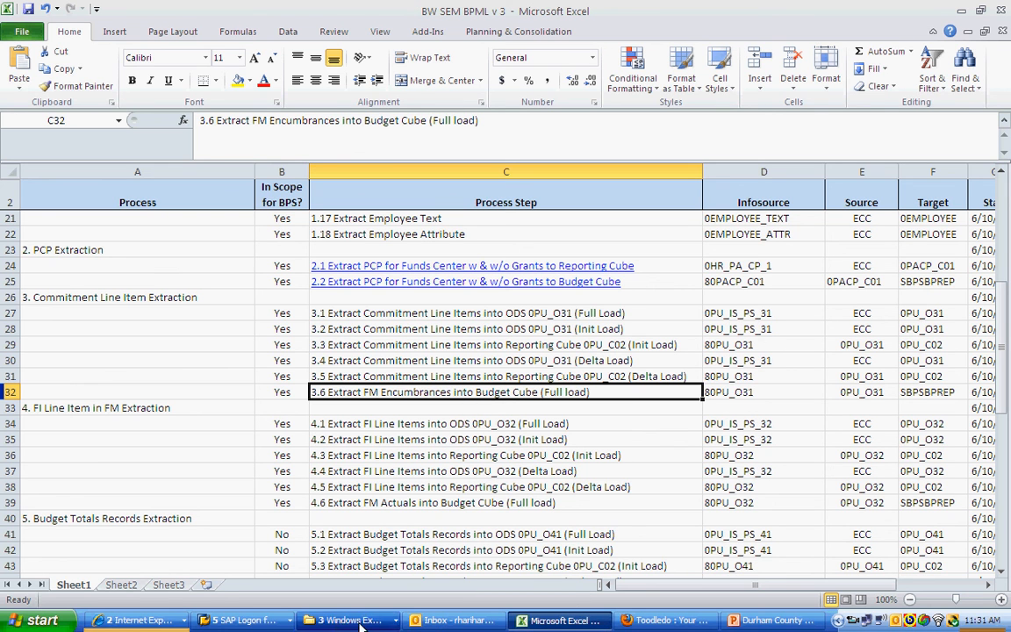
right_click(238, 621)
left_click(281, 585)
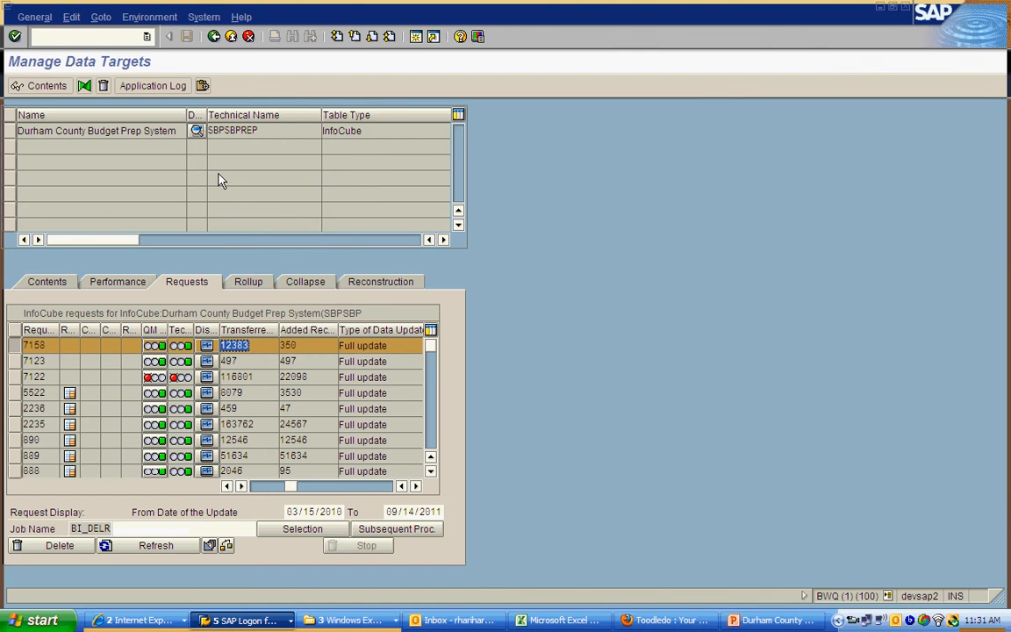